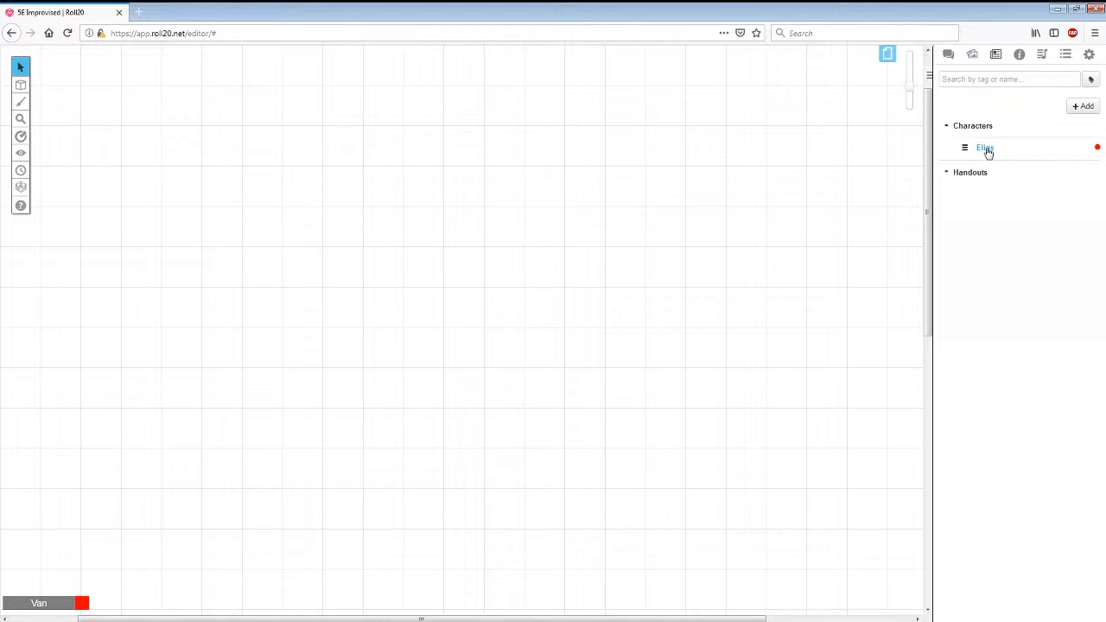
# - Open the Elias character and look over the character sheet from start to end
pyautogui.click(985, 148)
pyautogui.moveTo(476, 87); pyautogui.dragTo(425, 110)
pyautogui.click(356, 136)
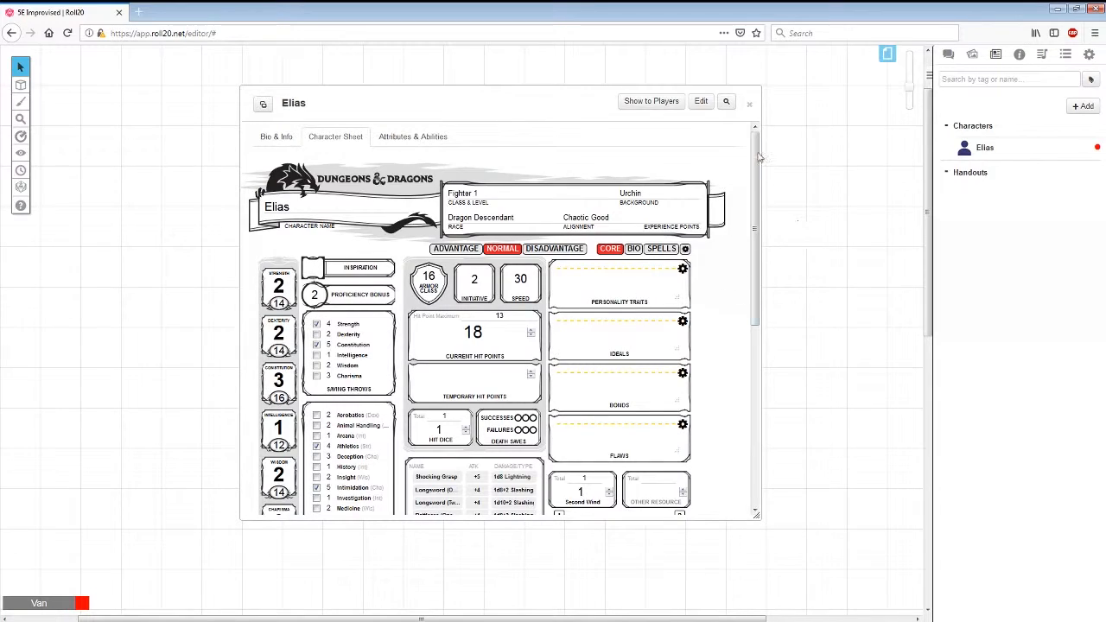
pyautogui.moveTo(754, 152)
pyautogui.mouseDown()
pyautogui.moveTo(761, 366)
pyautogui.moveTo(764, 158)
pyautogui.moveTo(758, 358)
pyautogui.moveTo(754, 138)
pyautogui.mouseUp()
pyautogui.scroll(-5, 738, 289)
pyautogui.scroll(5, 740, 291)
pyautogui.moveTo(544, 101); pyautogui.dragTo(483, 102)
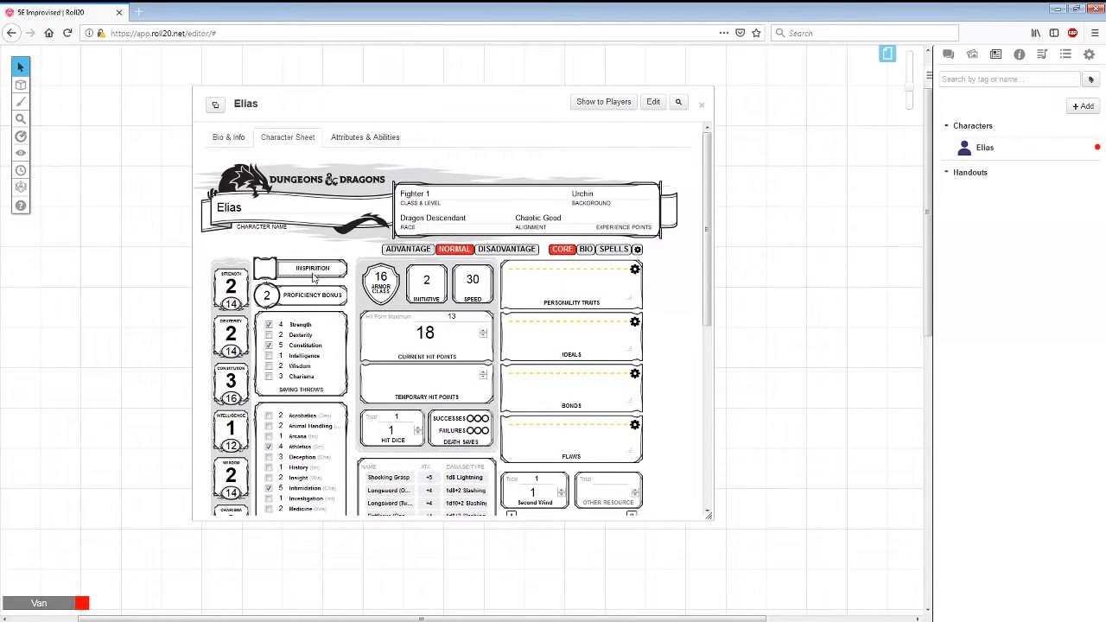
# - Open Elias's details for editing and replace the single player in In Player's Journals with All Players
pyautogui.click(228, 137)
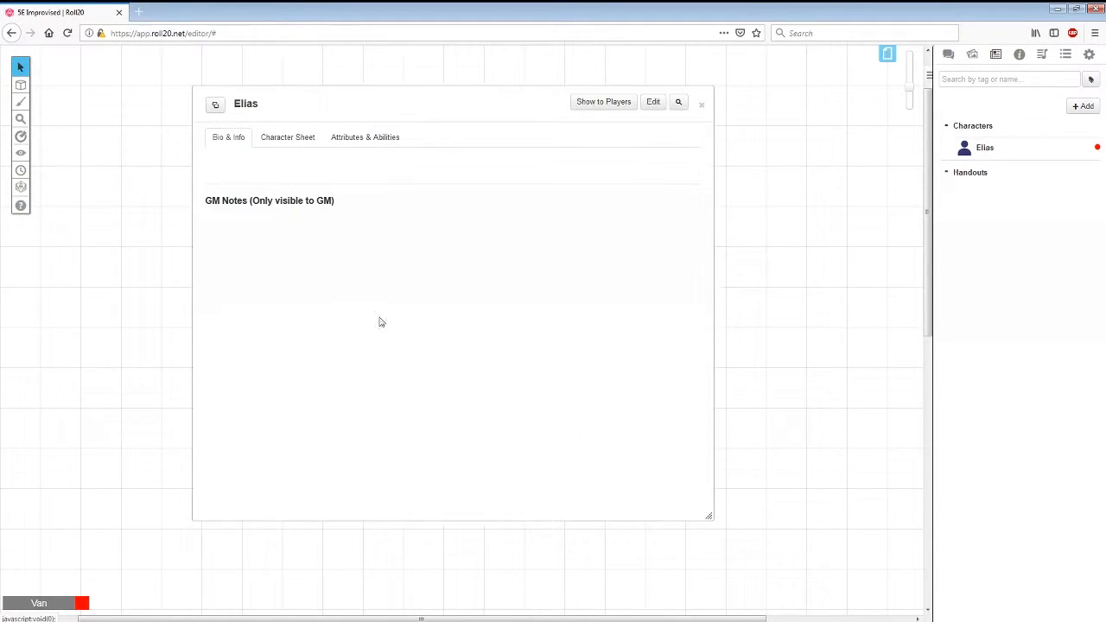
pyautogui.click(654, 104)
pyautogui.click(569, 177)
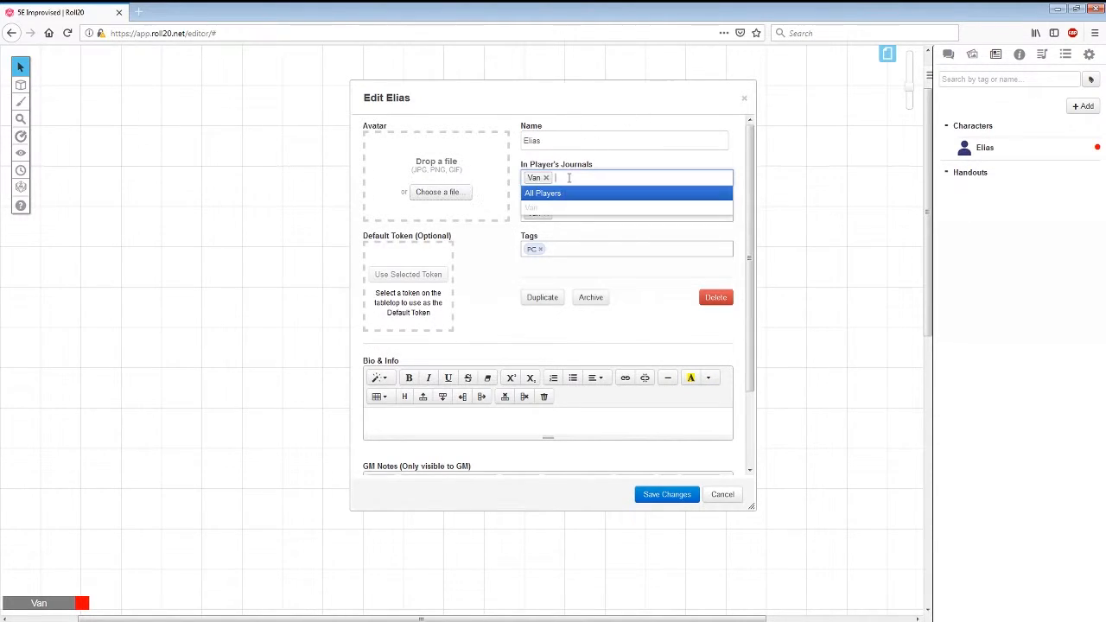
pyautogui.click(600, 141)
pyautogui.click(594, 213)
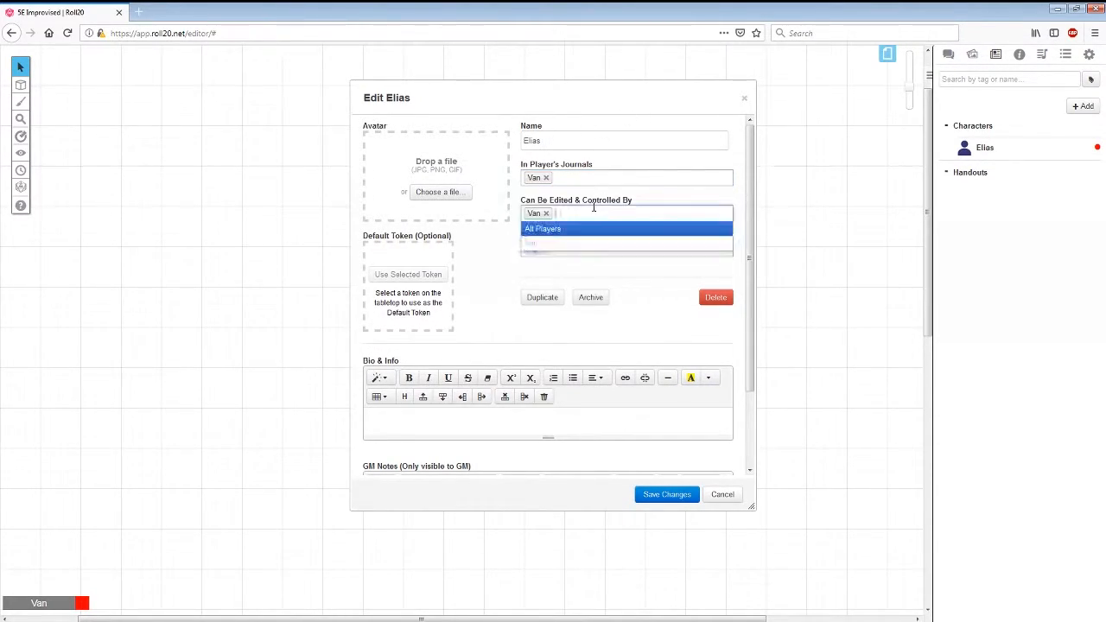
pyautogui.click(579, 177)
pyautogui.click(545, 177)
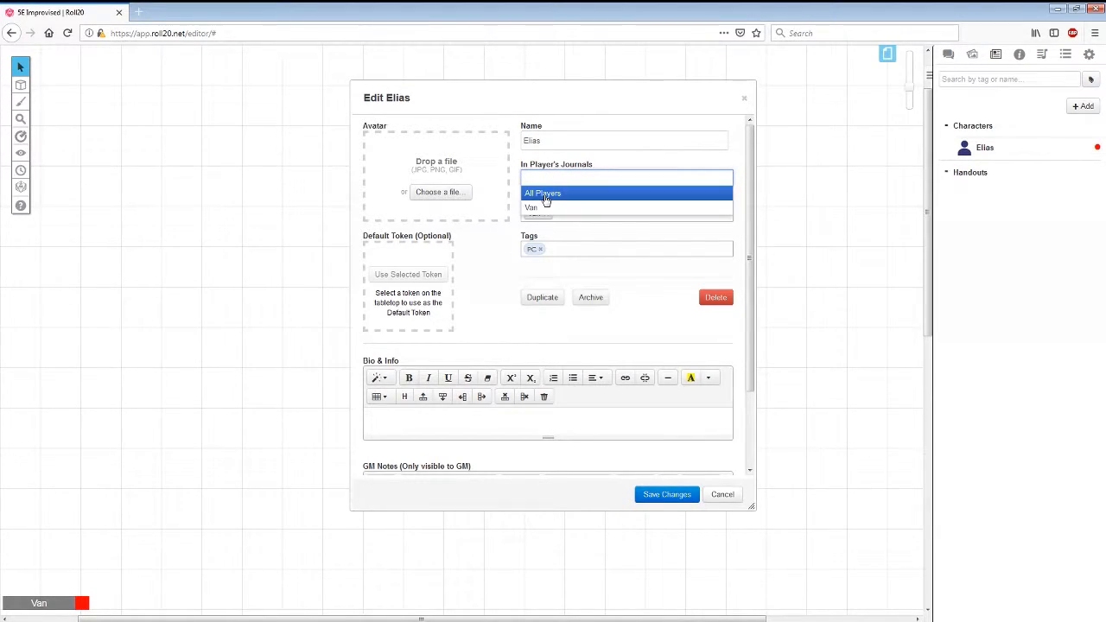
pyautogui.click(545, 193)
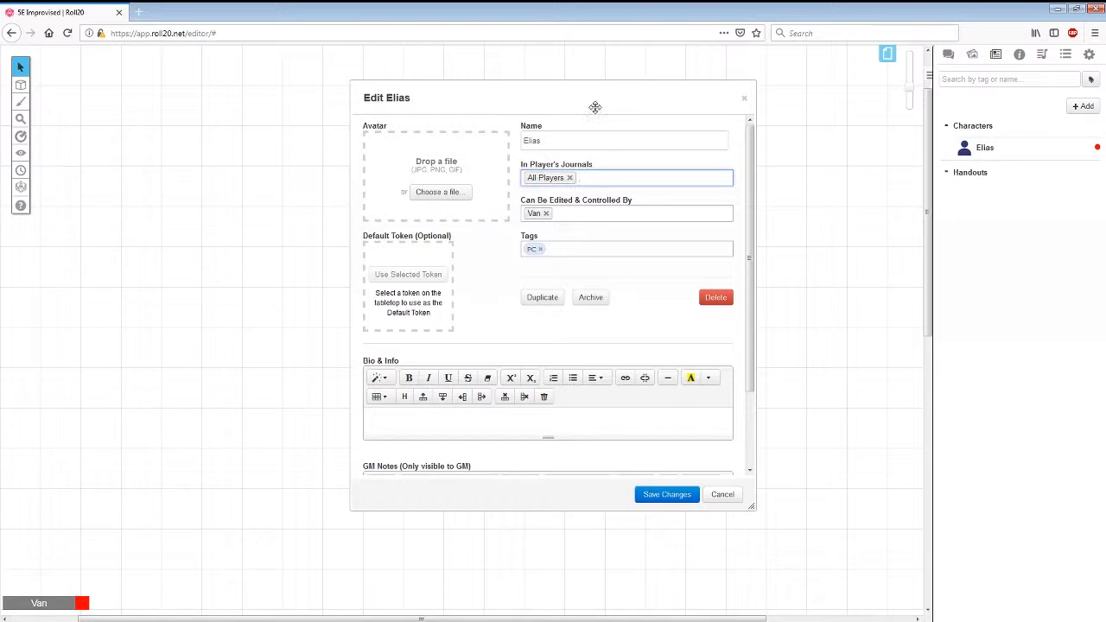
# - Clear the player from Can Be Edited & Controlled By and assign the same individual player again
pyautogui.moveTo(594, 106); pyautogui.dragTo(485, 104)
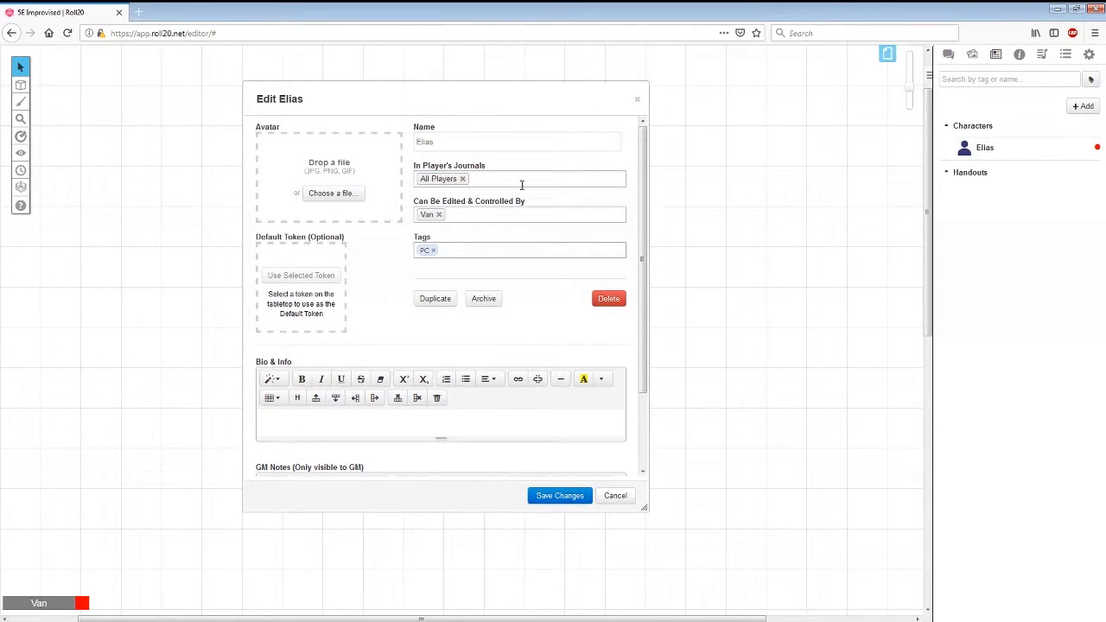
pyautogui.click(438, 215)
pyautogui.click(479, 219)
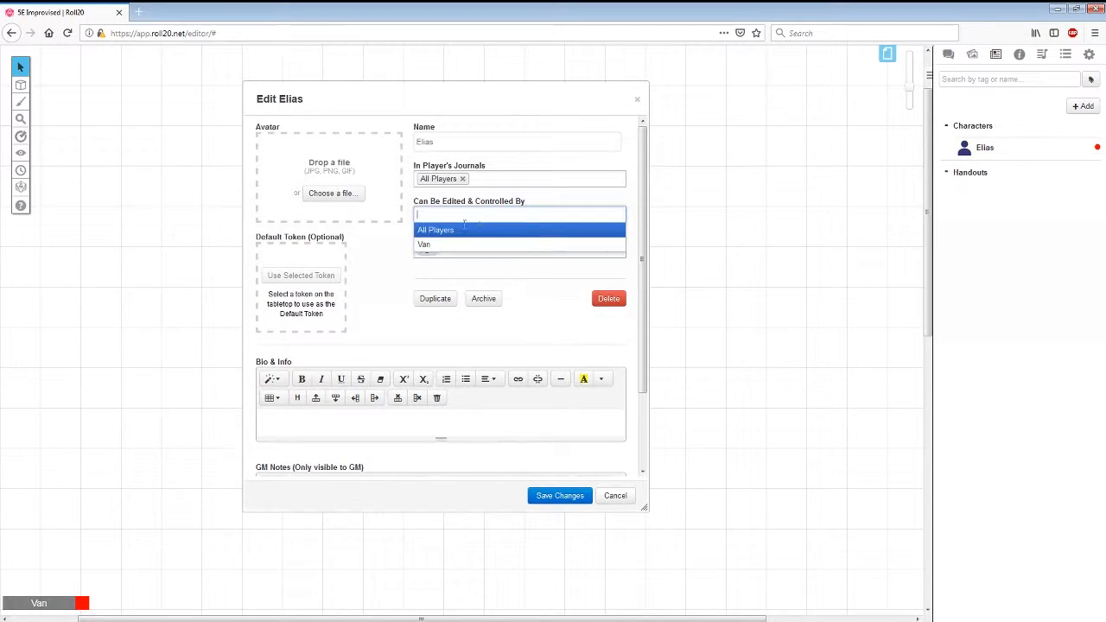
pyautogui.click(430, 247)
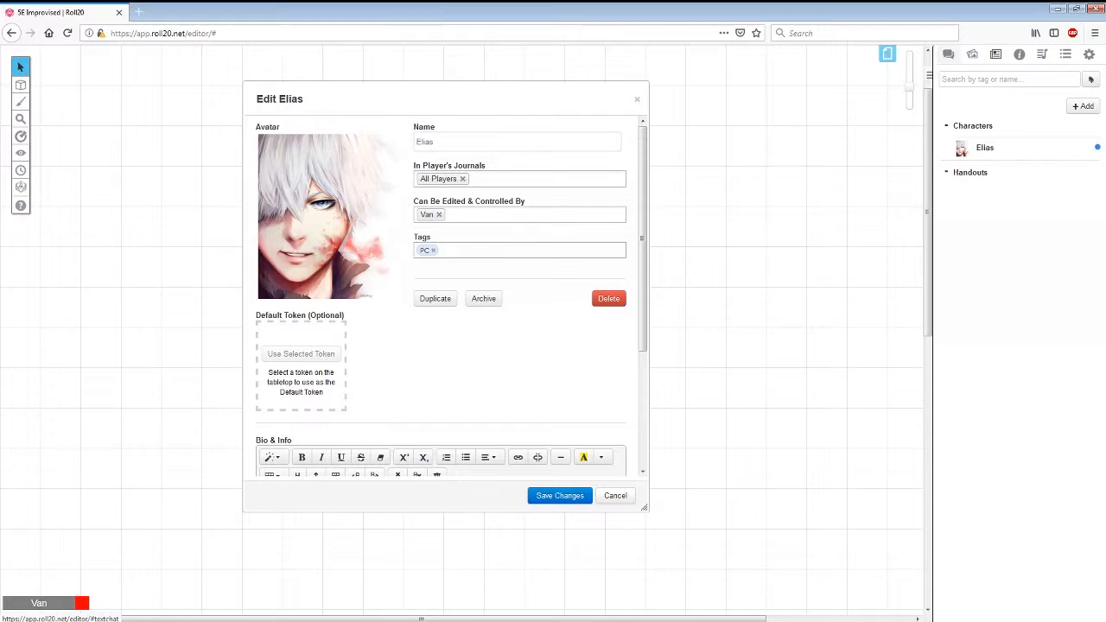
# - Save the edited details of Elias and close the character's window
pyautogui.click(948, 53)
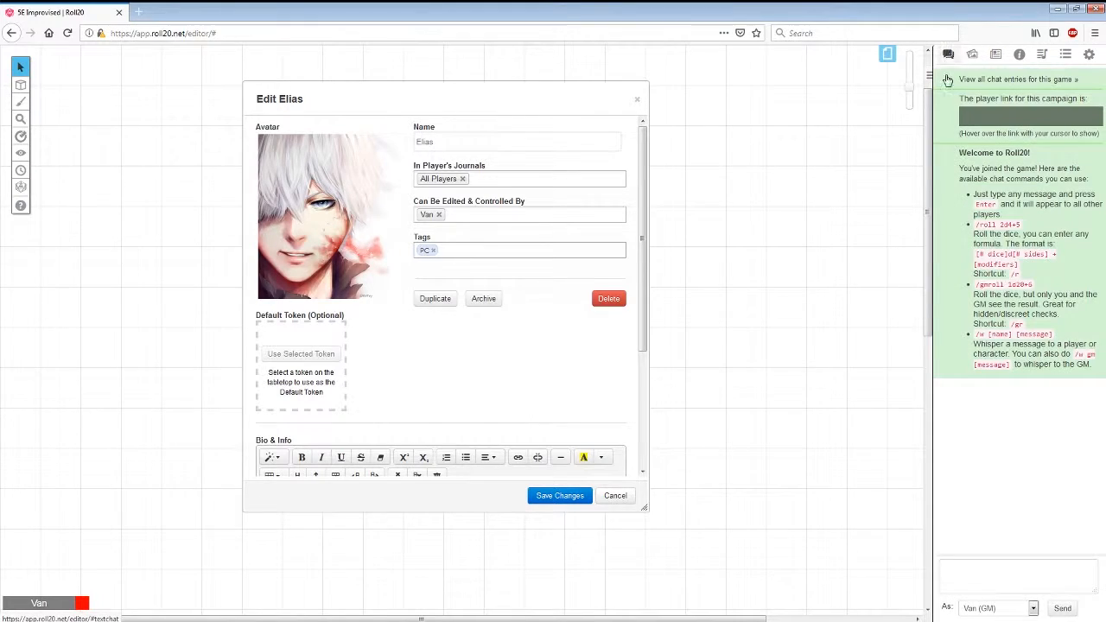
pyautogui.click(996, 53)
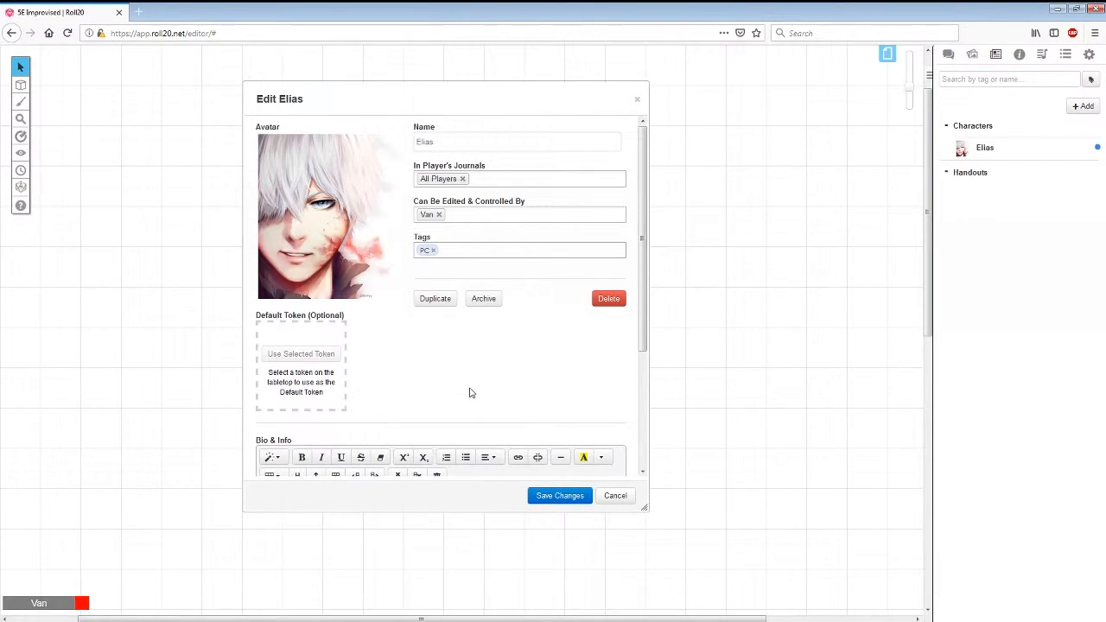
pyautogui.click(551, 496)
pyautogui.click(702, 106)
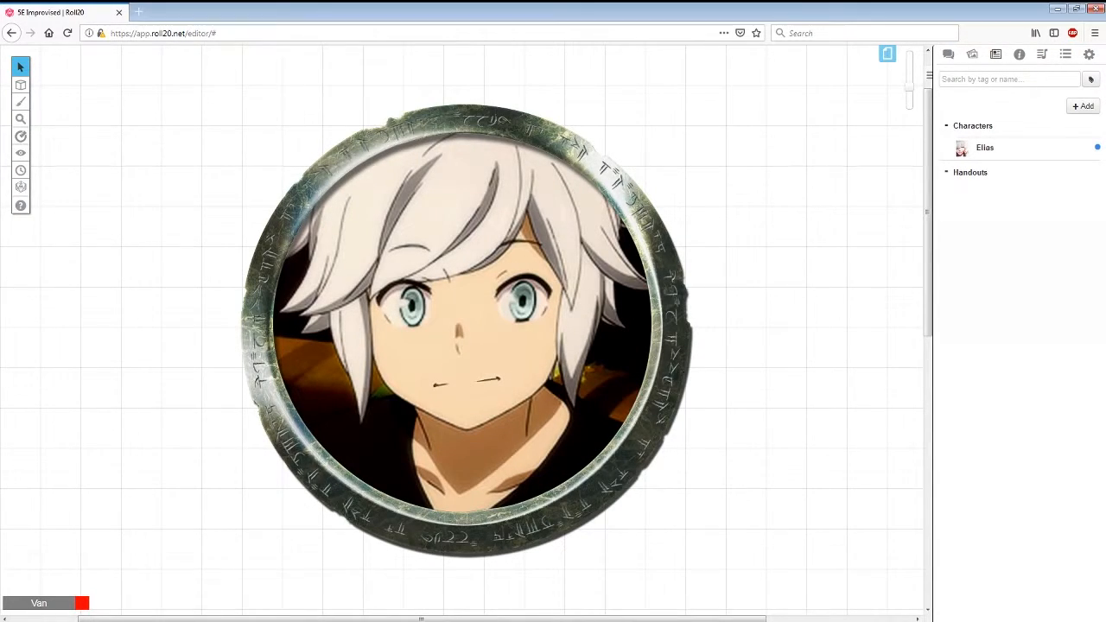
# - Shrink the large token image on the tabletop to the size of a single grid square
pyautogui.click(437, 367)
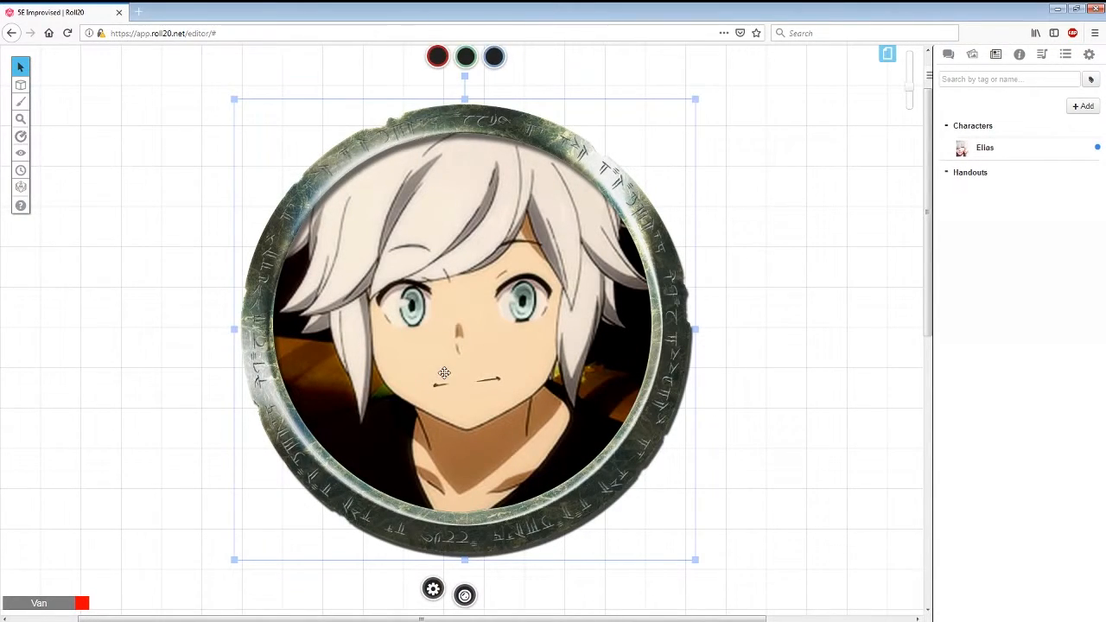
pyautogui.rightClick(466, 317)
pyautogui.moveTo(503, 294)
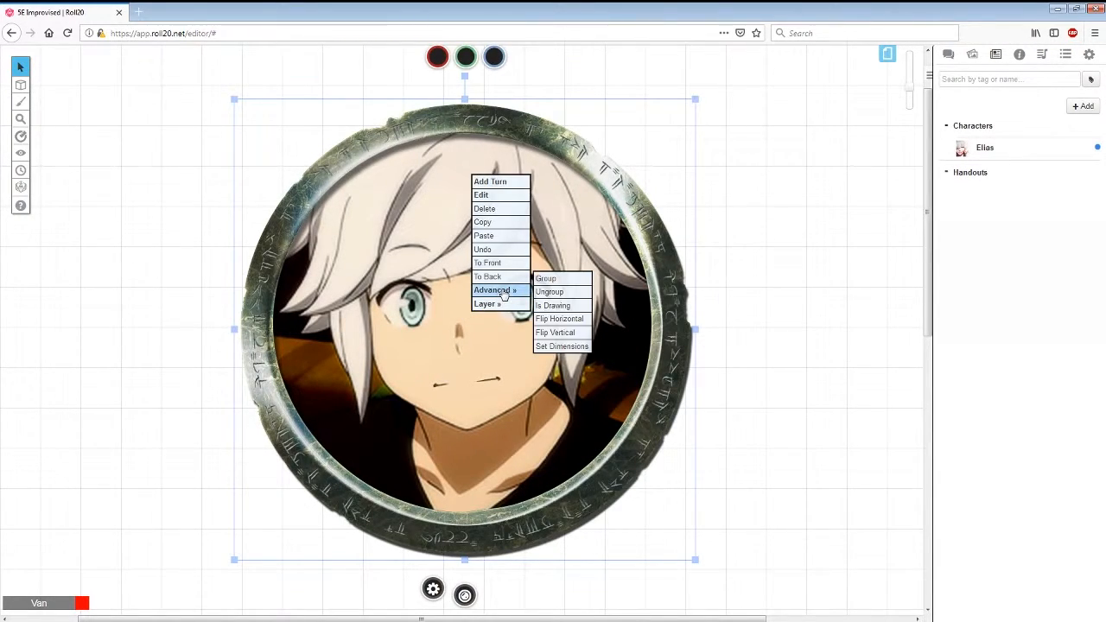
pyautogui.click(394, 339)
pyautogui.moveTo(234, 100); pyautogui.dragTo(530, 402)
pyautogui.moveTo(590, 438); pyautogui.dragTo(468, 318)
pyautogui.moveTo(564, 448); pyautogui.dragTo(447, 343)
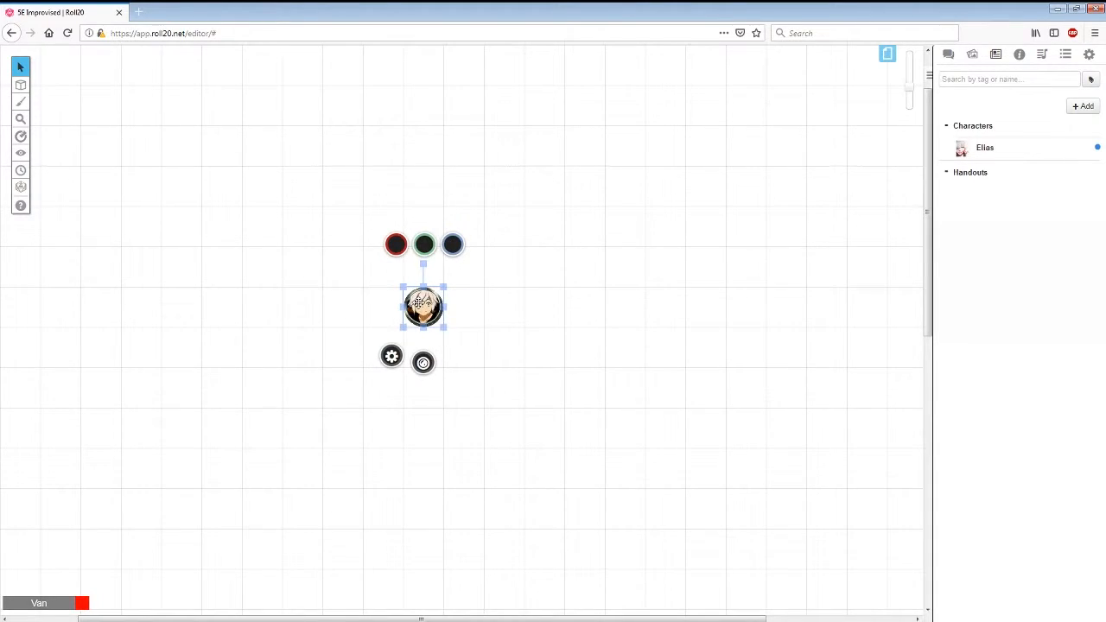
# - Open the token's settings, make it represent the character Elias and show its nameplate
pyautogui.rightClick(419, 306)
pyautogui.click(461, 324)
pyautogui.click(423, 307)
pyautogui.click(392, 356)
pyautogui.moveTo(531, 84); pyautogui.dragTo(368, 137)
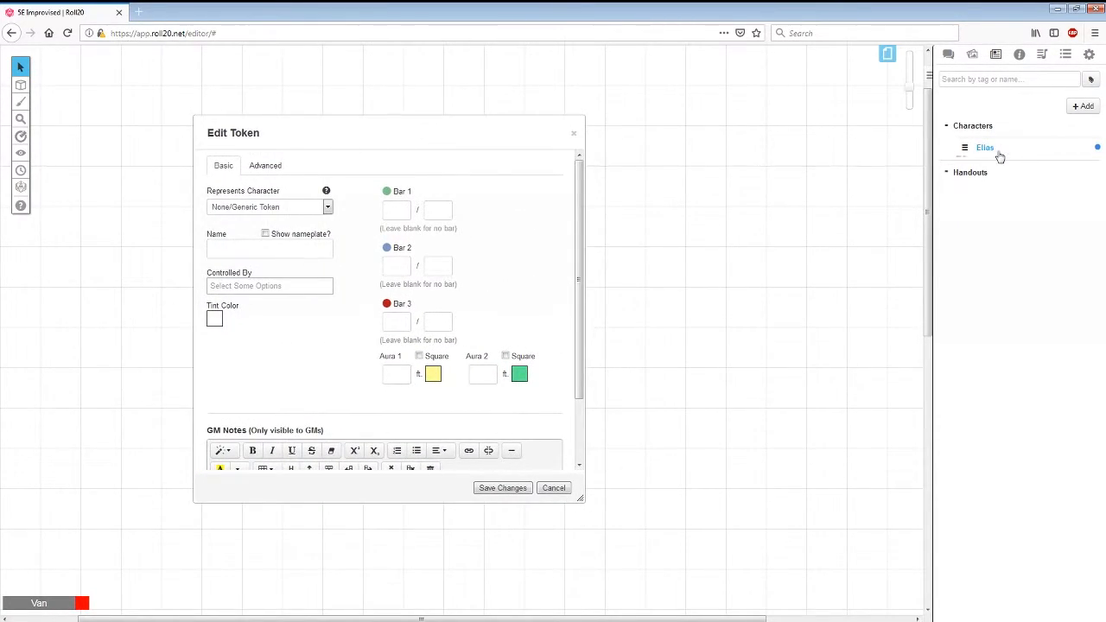
pyautogui.click(240, 209)
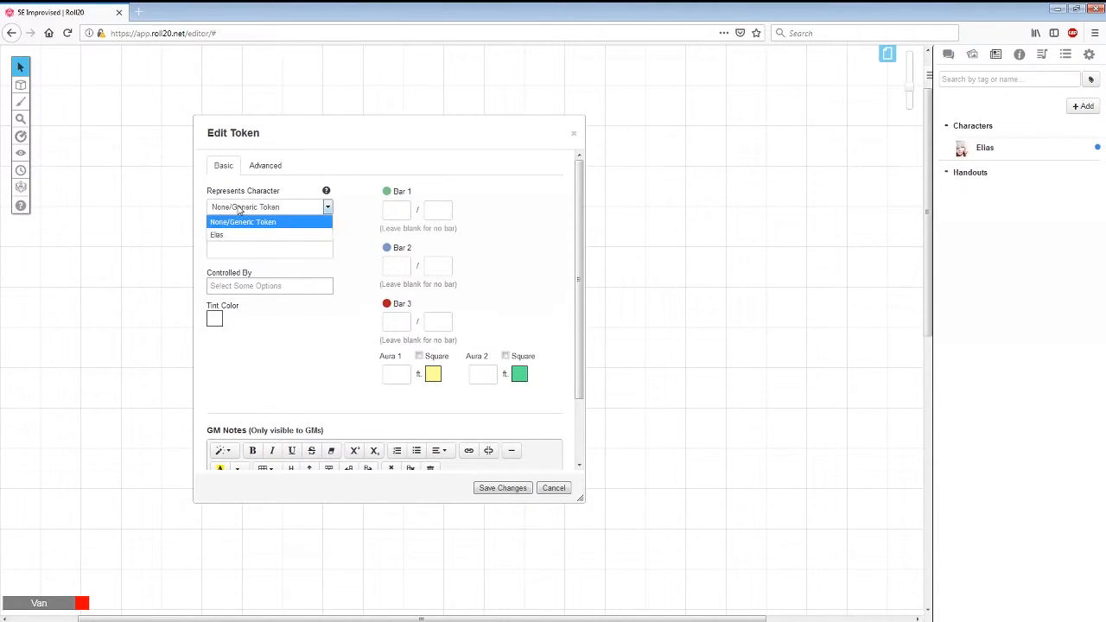
pyautogui.click(231, 235)
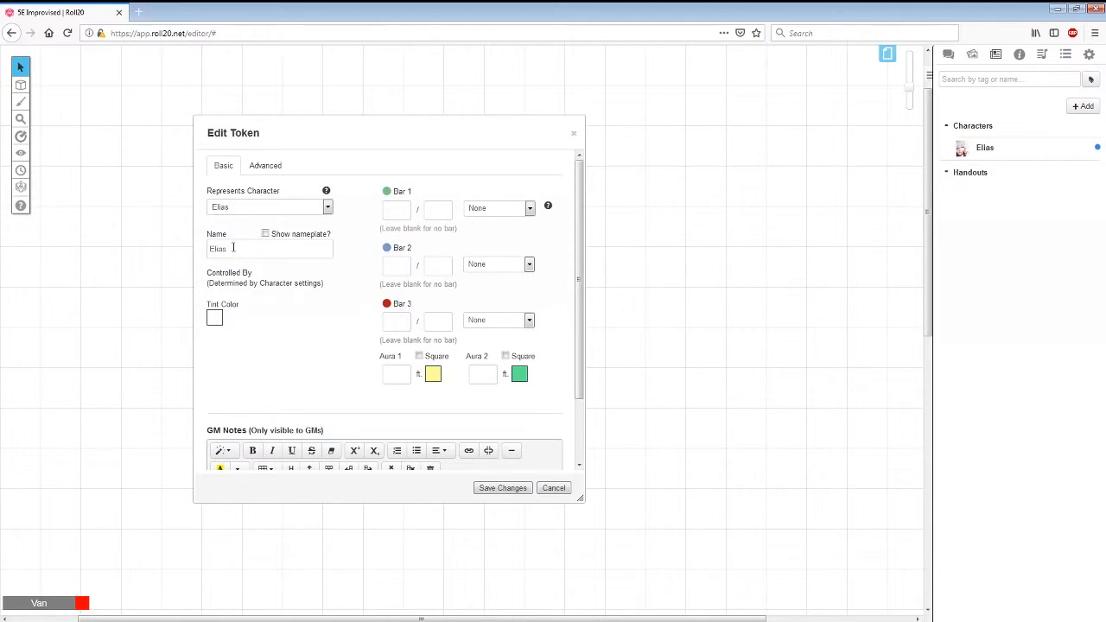
pyautogui.click(266, 234)
# - Link the token's Bar 1 to the character's hp attribute
pyautogui.moveTo(342, 141); pyautogui.dragTo(682, 150)
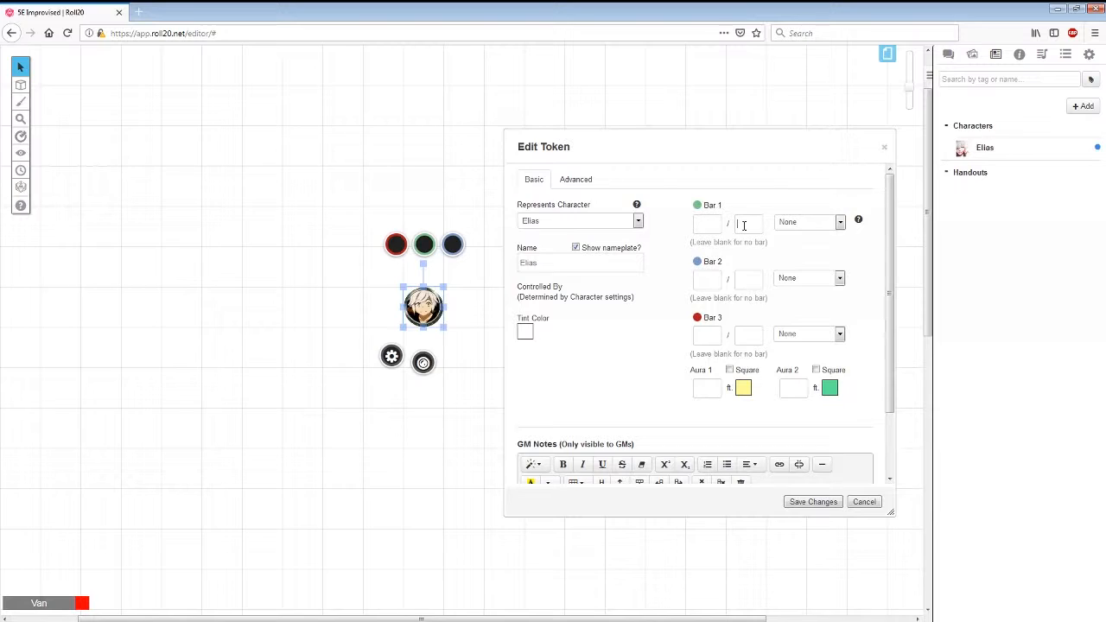
pyautogui.click(790, 223)
pyautogui.scroll(-15, 817, 367)
pyautogui.scroll(-15, 820, 373)
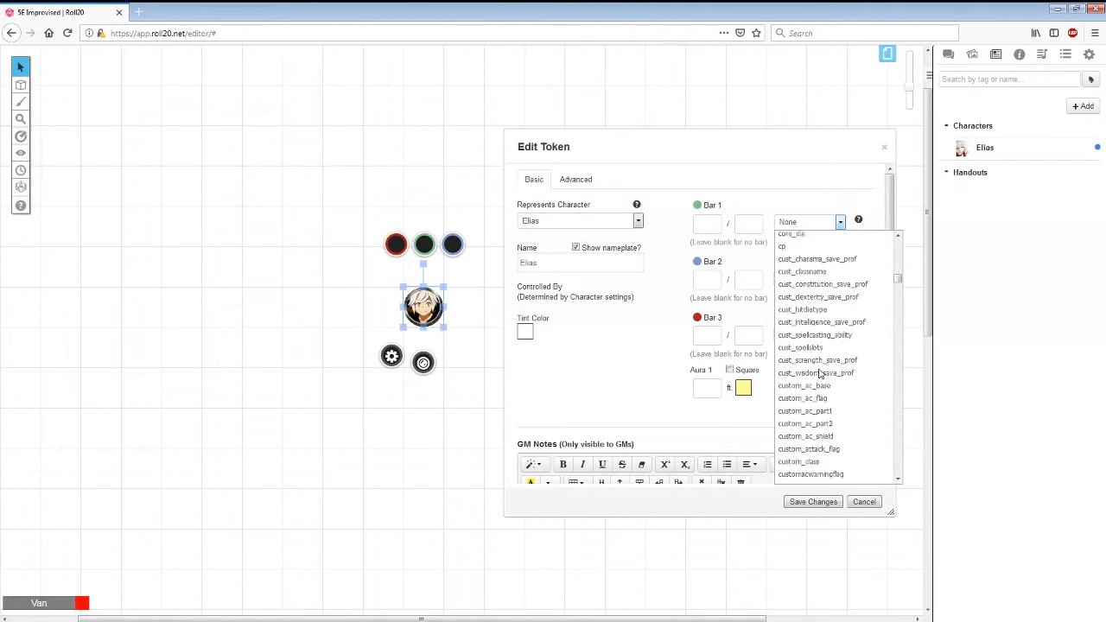
pyautogui.scroll(-10, 817, 370)
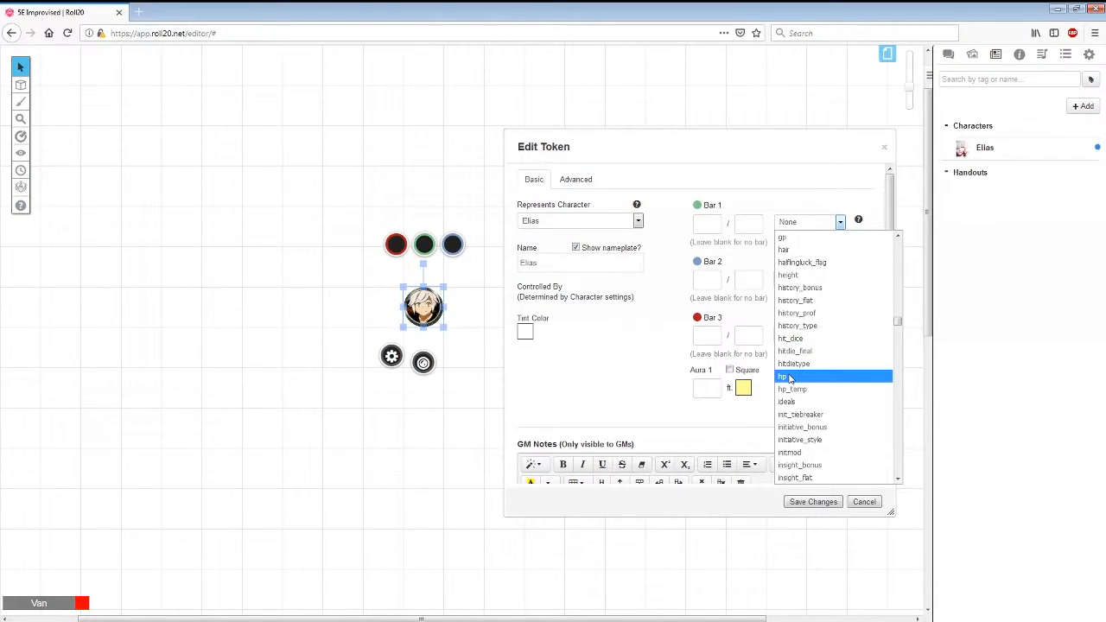
pyautogui.click(789, 378)
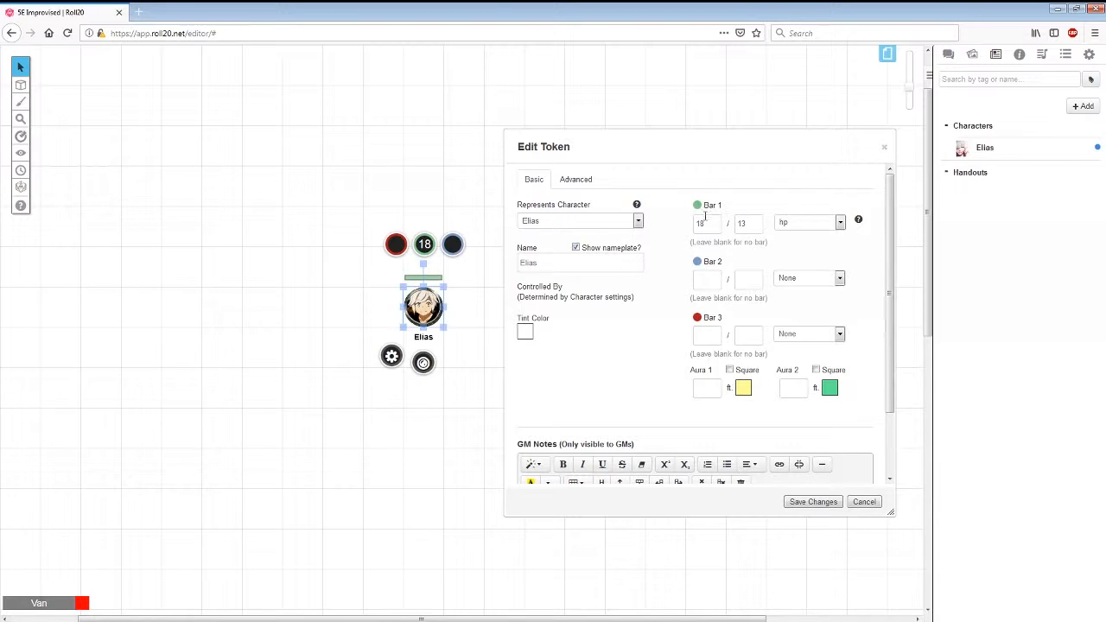
# - Set the current value of the token's Bar 1 to 13
pyautogui.moveTo(708, 222); pyautogui.dragTo(658, 221)
pyautogui.write('14')
pyautogui.moveTo(704, 223); pyautogui.dragTo(666, 223)
pyautogui.write('13')
pyautogui.moveTo(625, 150); pyautogui.dragTo(644, 128)
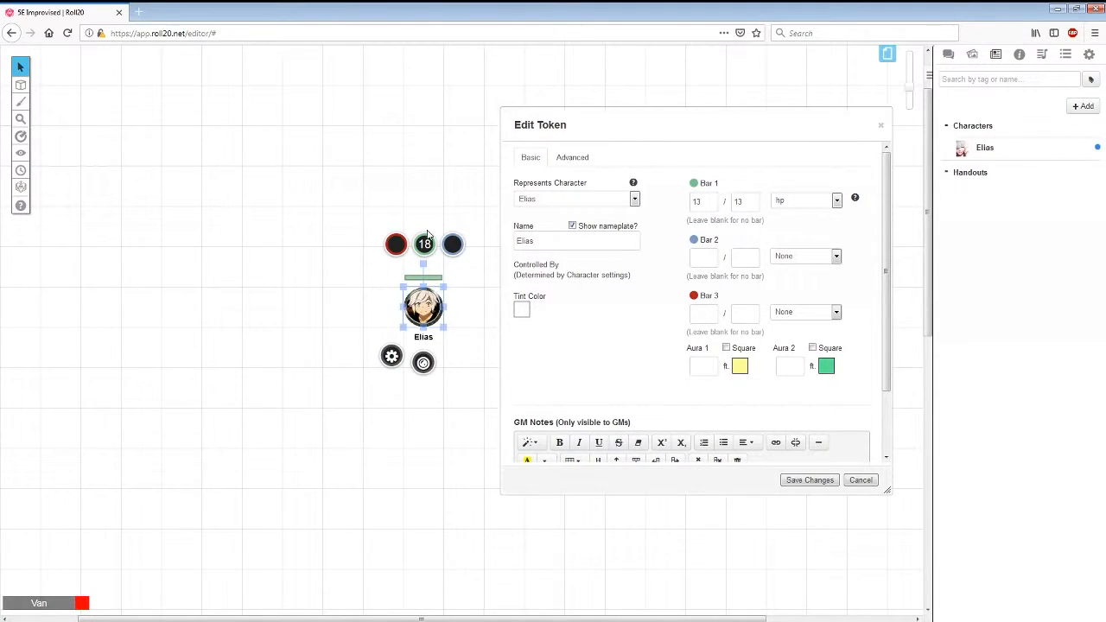
# - Let all players see the token's three bars and both auras, and save the token settings
pyautogui.click(572, 157)
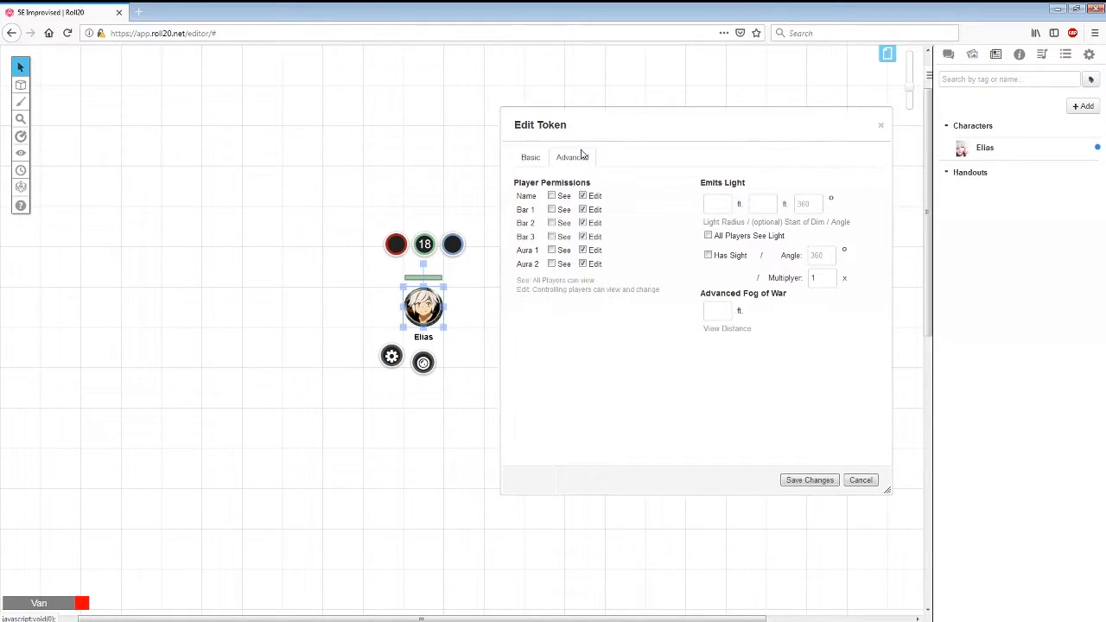
pyautogui.click(553, 209)
pyautogui.click(553, 223)
pyautogui.click(553, 237)
pyautogui.click(552, 250)
pyautogui.click(553, 264)
pyautogui.click(530, 158)
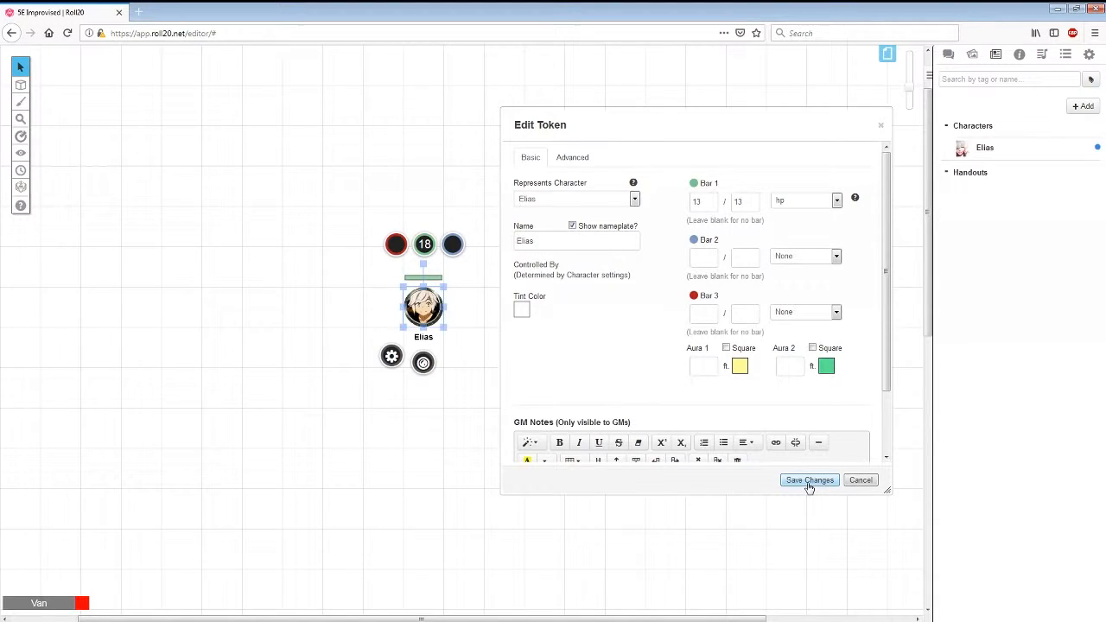
pyautogui.click(809, 486)
pyautogui.click(705, 291)
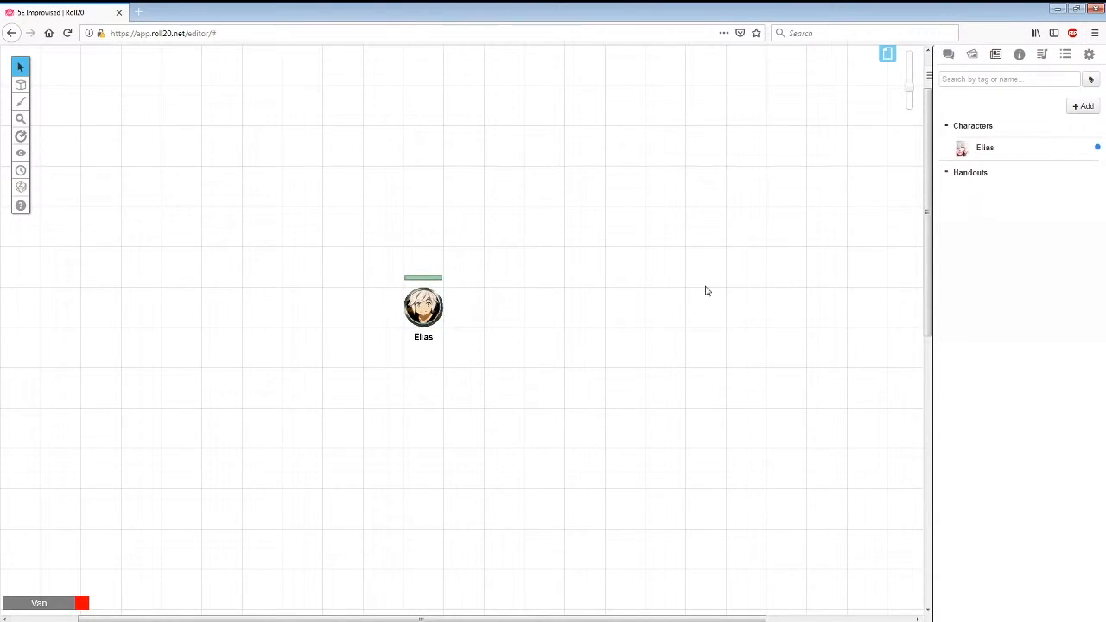
# - Open the Elias character entry and move the token across the grid so it sits clear of the character window
pyautogui.click(985, 149)
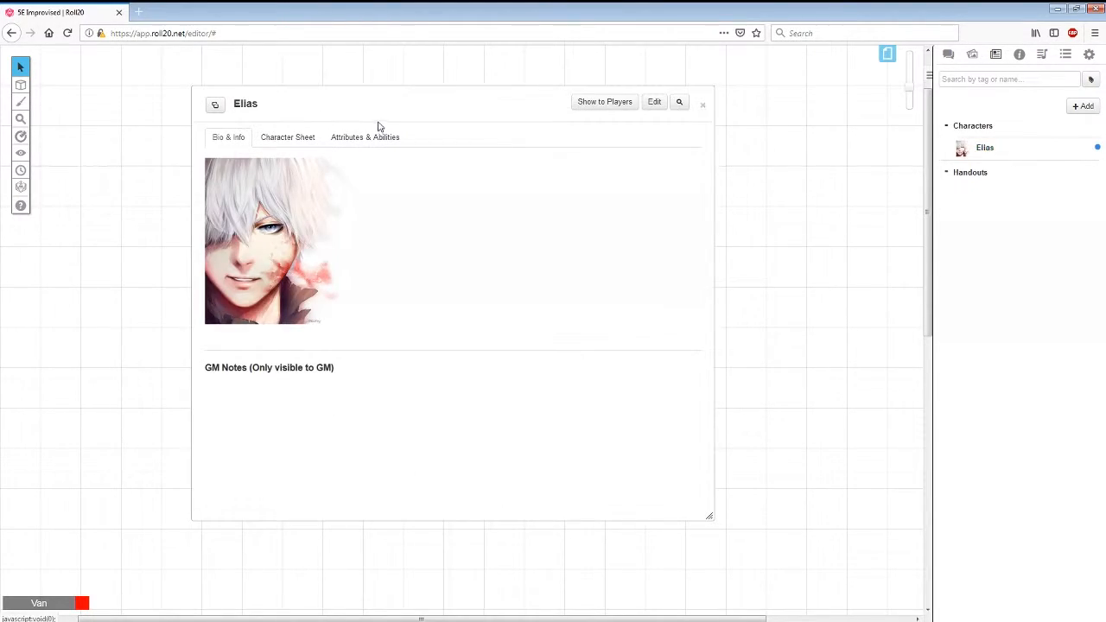
pyautogui.moveTo(380, 122); pyautogui.dragTo(651, 168)
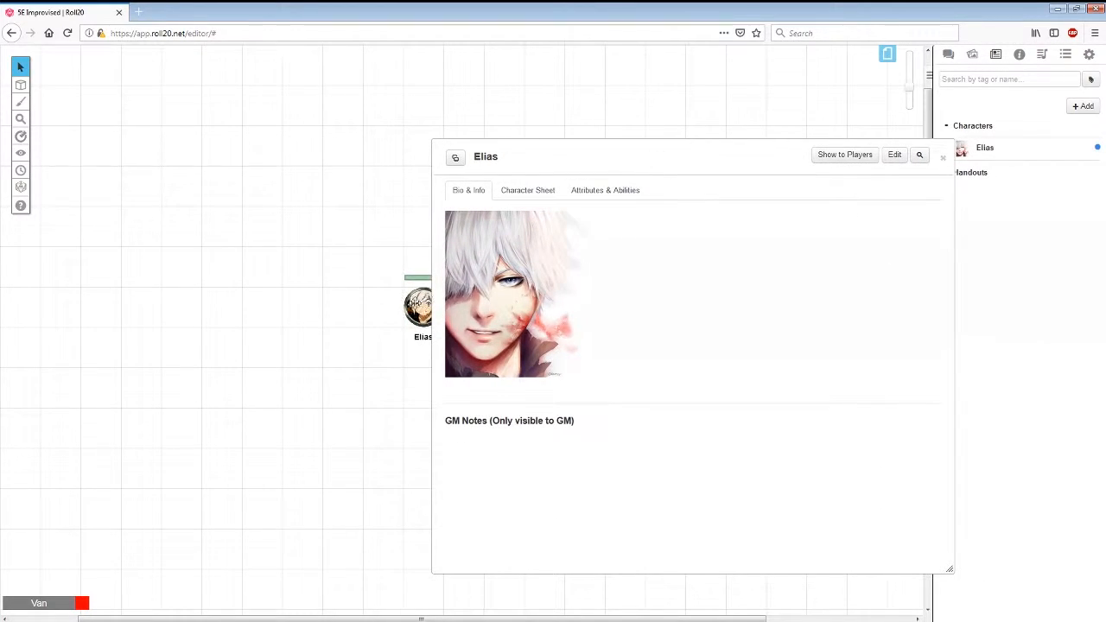
pyautogui.moveTo(423, 305); pyautogui.dragTo(106, 305)
pyautogui.moveTo(730, 153); pyautogui.dragTo(546, 107)
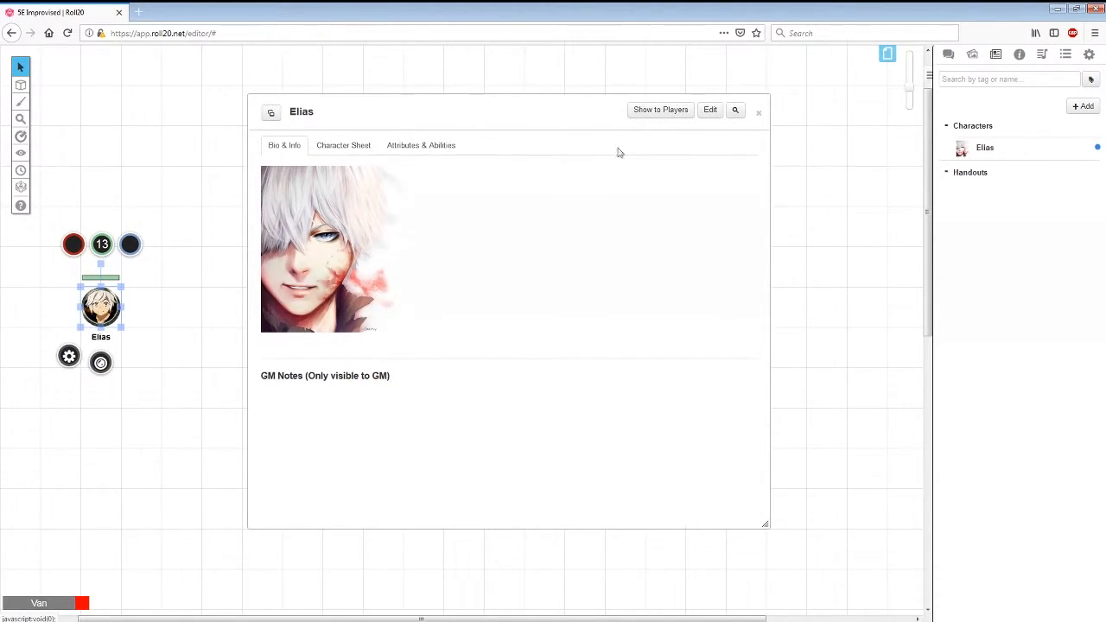
# - Assign the selected tabletop token as Elias's default token, save the character and close its window
pyautogui.click(711, 110)
pyautogui.moveTo(587, 106); pyautogui.dragTo(597, 128)
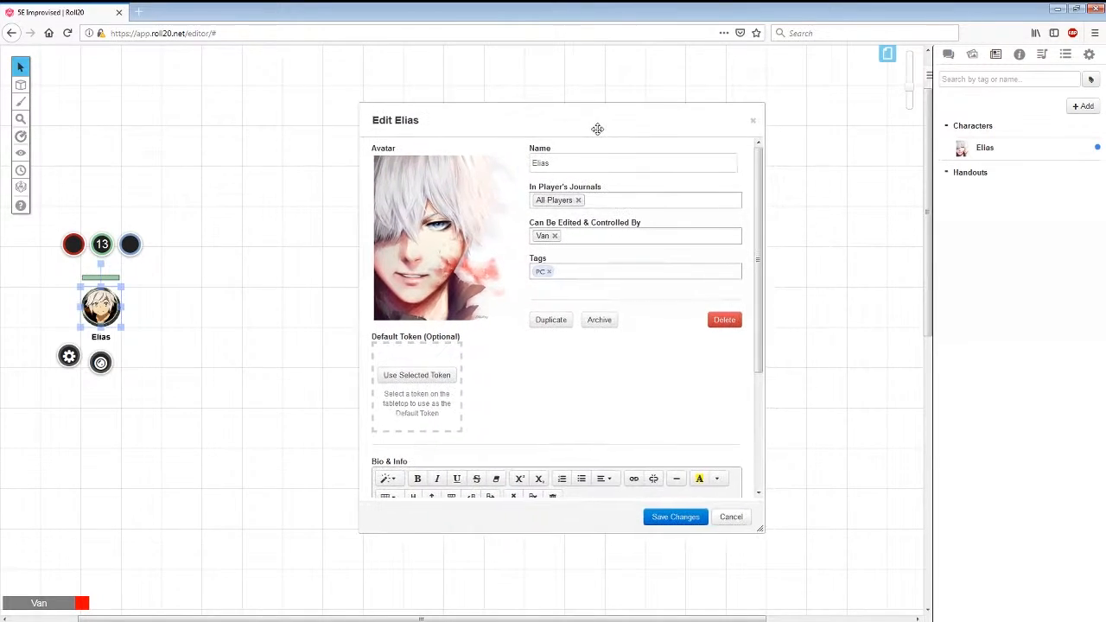
pyautogui.scroll(-1, 486, 396)
pyautogui.scroll(1, 486, 398)
pyautogui.click(395, 377)
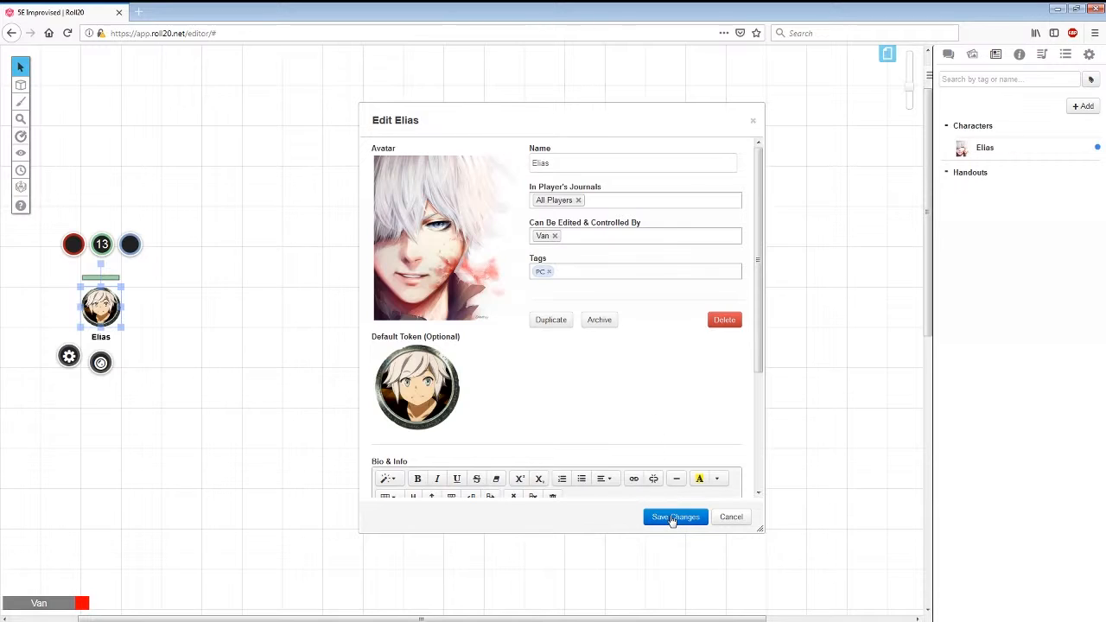
pyautogui.click(673, 517)
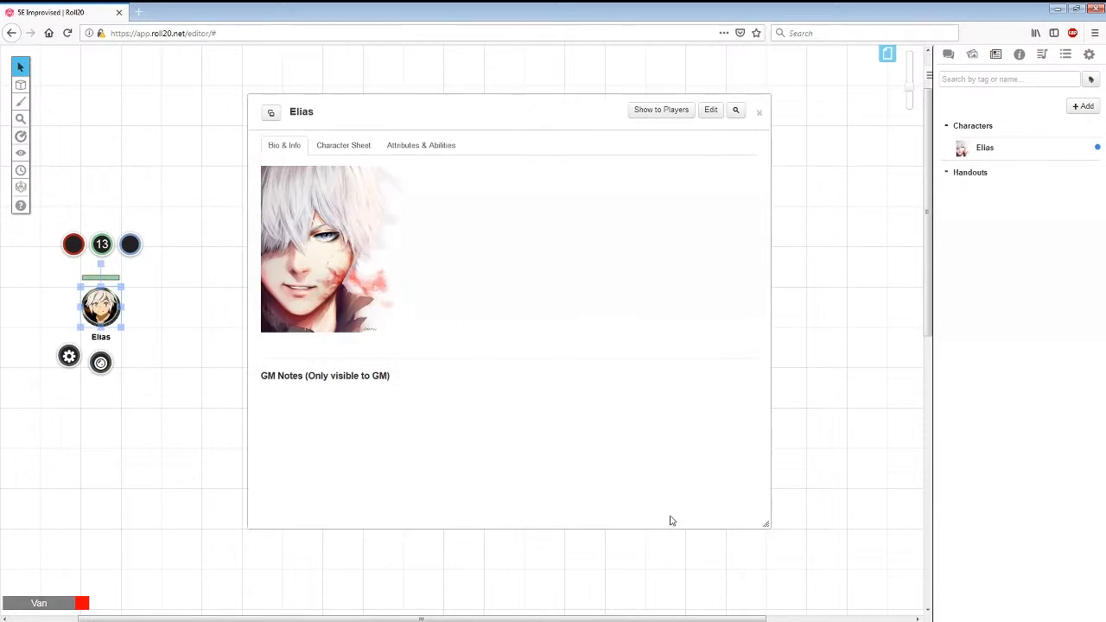
pyautogui.click(761, 113)
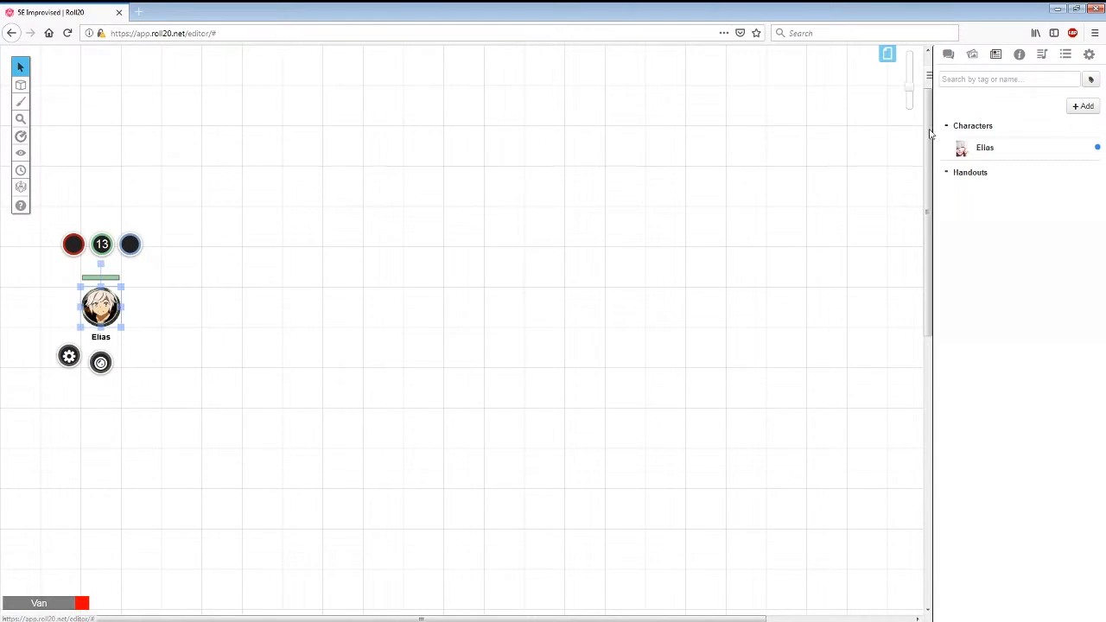
# - Place a second Elias token on the grid from the character's journal entry
pyautogui.moveTo(997, 148); pyautogui.dragTo(366, 308)
pyautogui.click(507, 321)
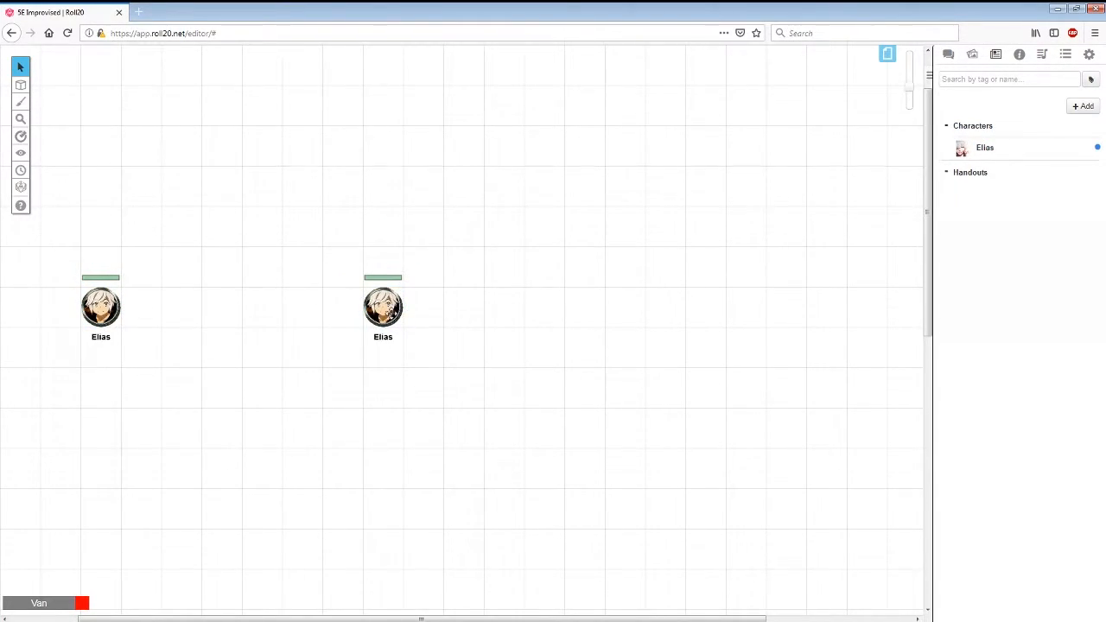
# - Place a third Elias token from the journal beside the second, and move the first token between and below them
pyautogui.click(386, 309)
pyautogui.moveTo(1015, 148); pyautogui.dragTo(486, 304)
pyautogui.click(612, 320)
pyautogui.moveTo(94, 311); pyautogui.dragTo(463, 391)
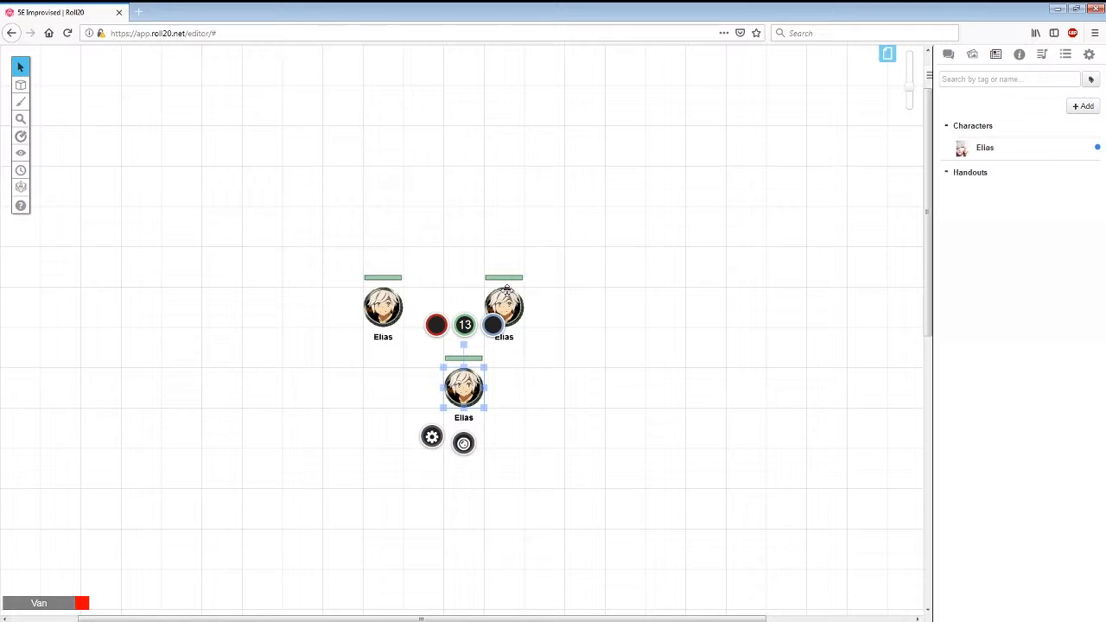
# - Review the lower Elias token's settings, including the attribute linked to Bar 1, and leave without saving
pyautogui.doubleClick(458, 396)
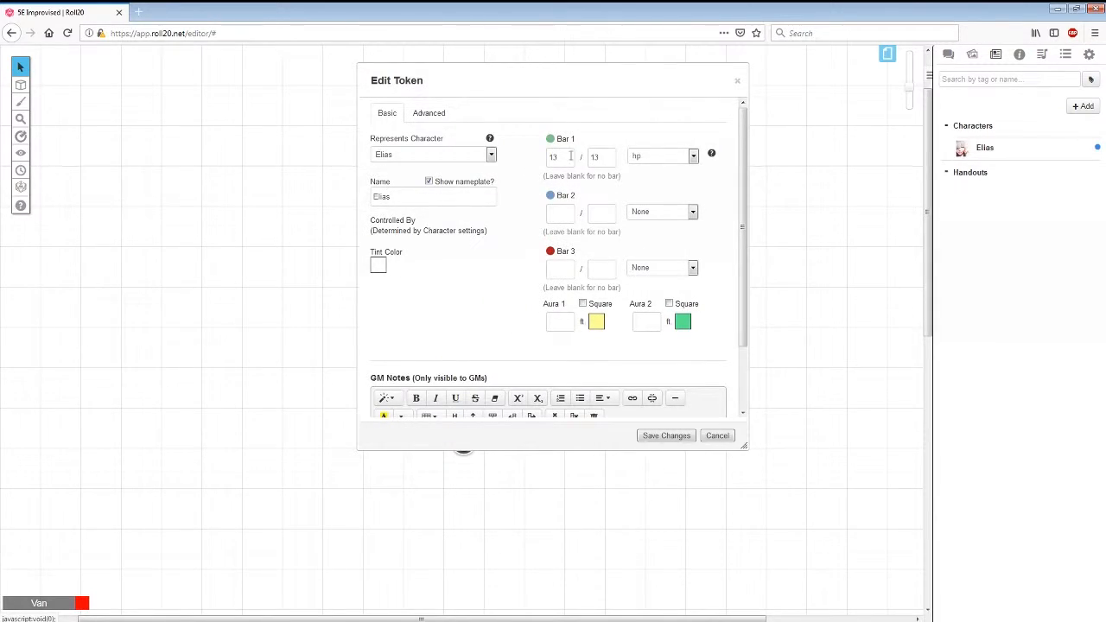
pyautogui.click(648, 164)
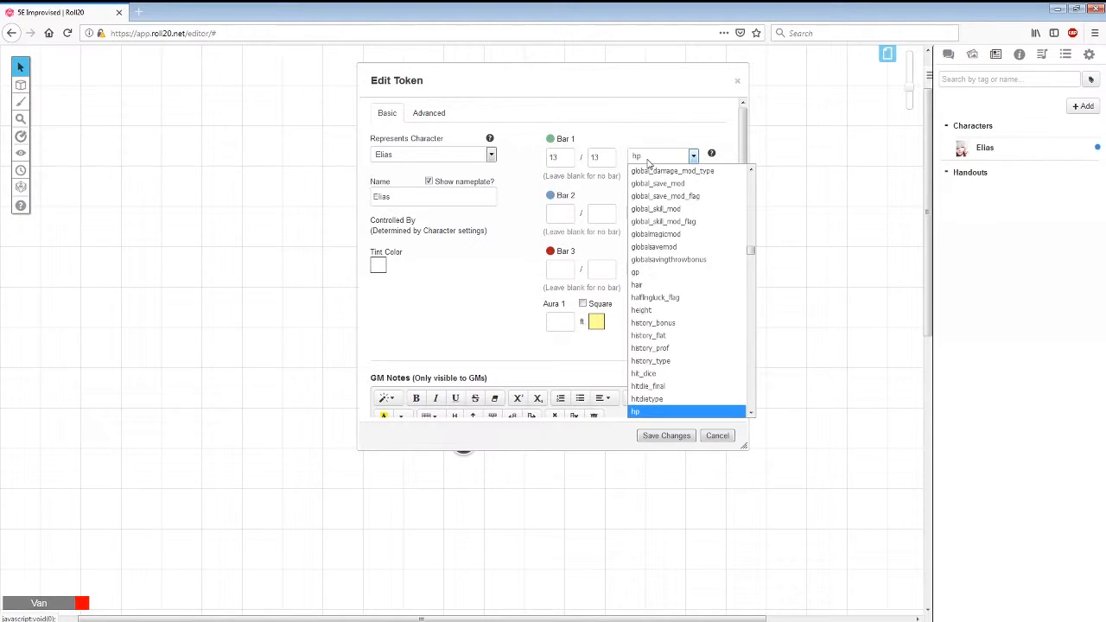
pyautogui.click(683, 413)
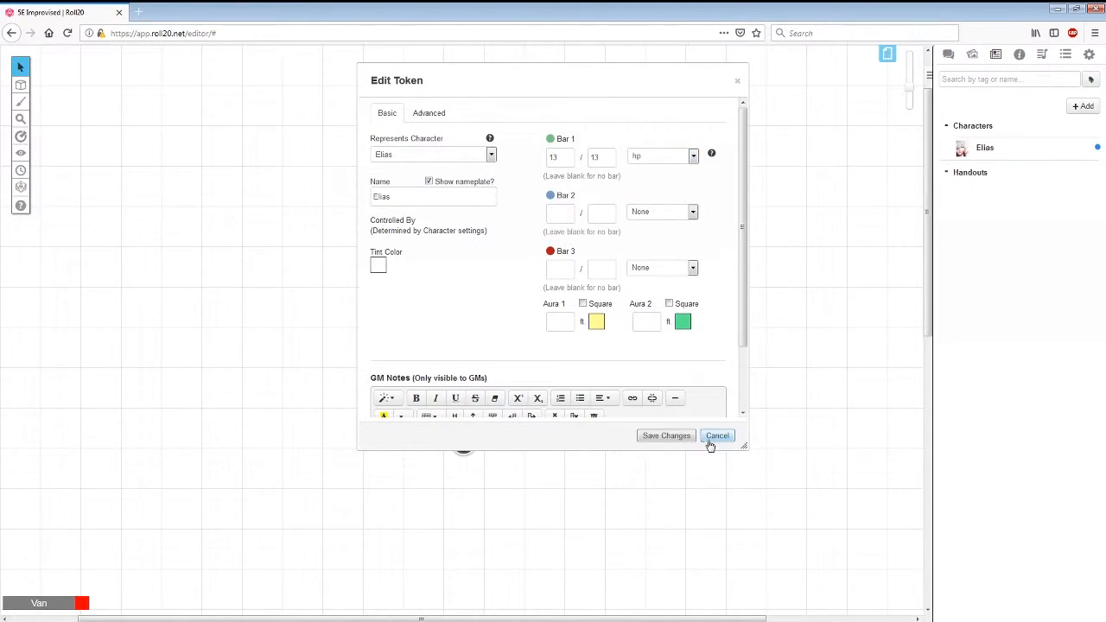
pyautogui.click(714, 437)
# - Lower the bottom Elias token's hit points to 8, and move the second token two squares to the left
pyautogui.click(465, 326)
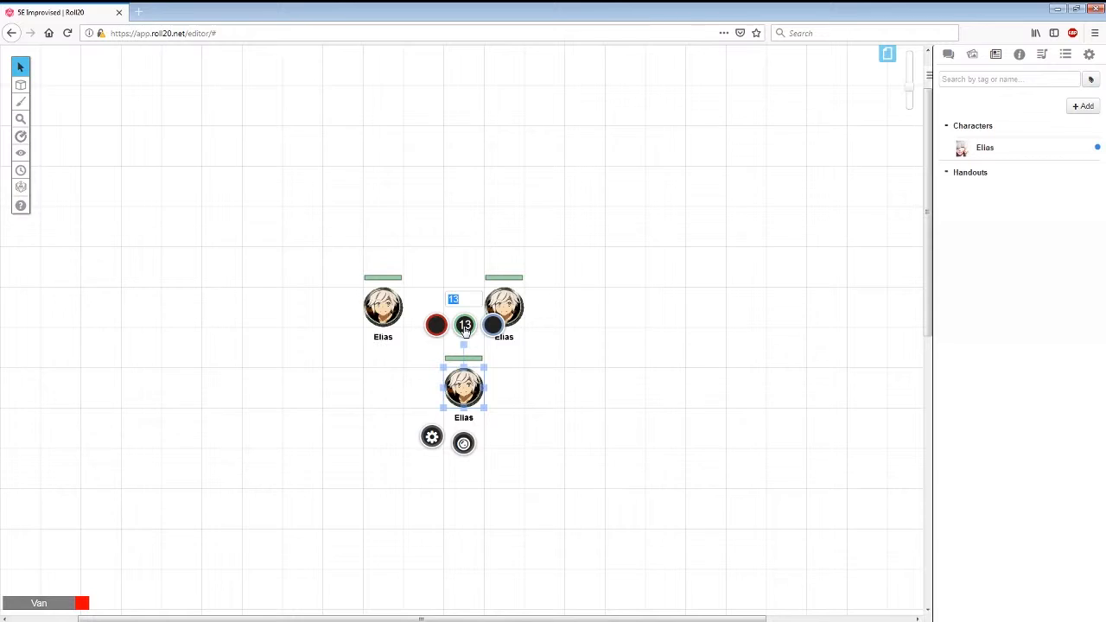
pyautogui.write('-')
pyautogui.press('Return')
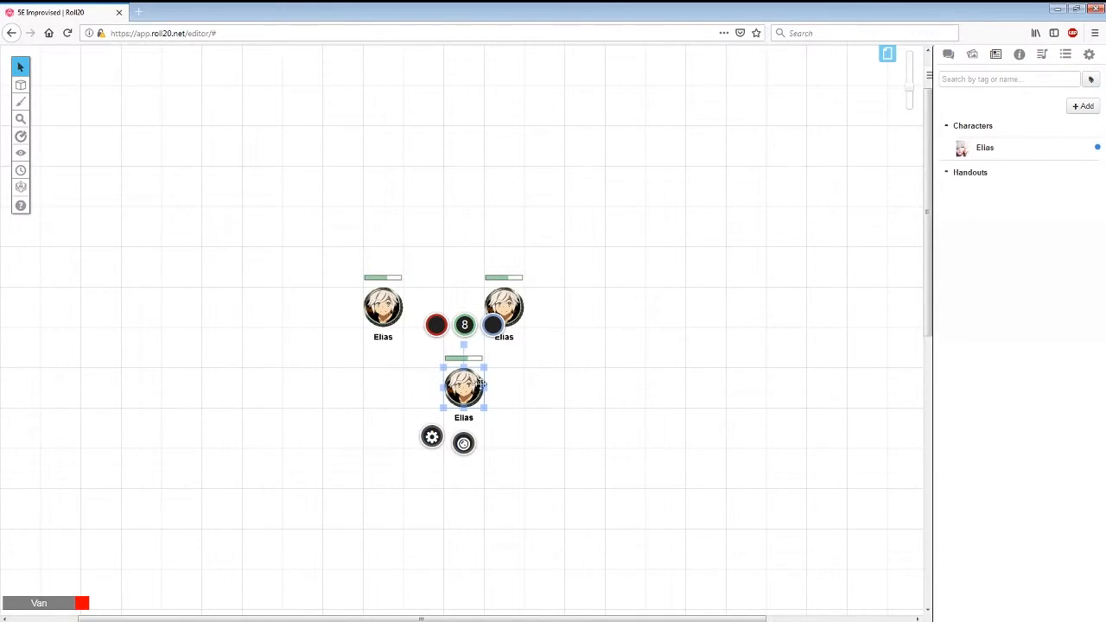
pyautogui.click(559, 313)
pyautogui.moveTo(386, 306); pyautogui.dragTo(302, 307)
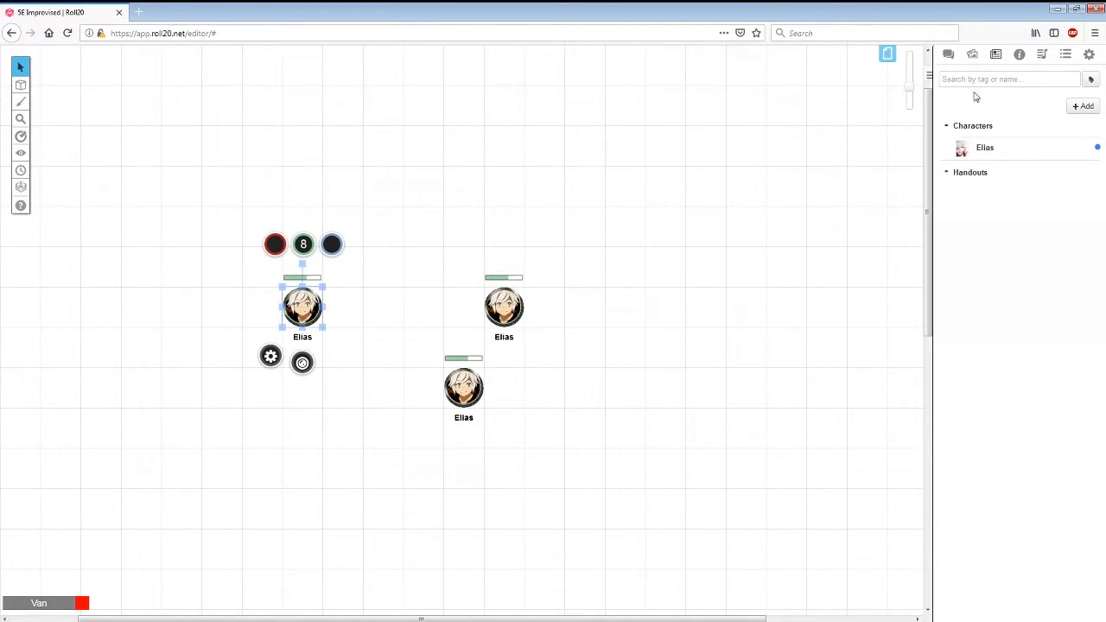
# - Check the current hit points on Elias's character sheet and close the sheet
pyautogui.click(983, 148)
pyautogui.click(365, 147)
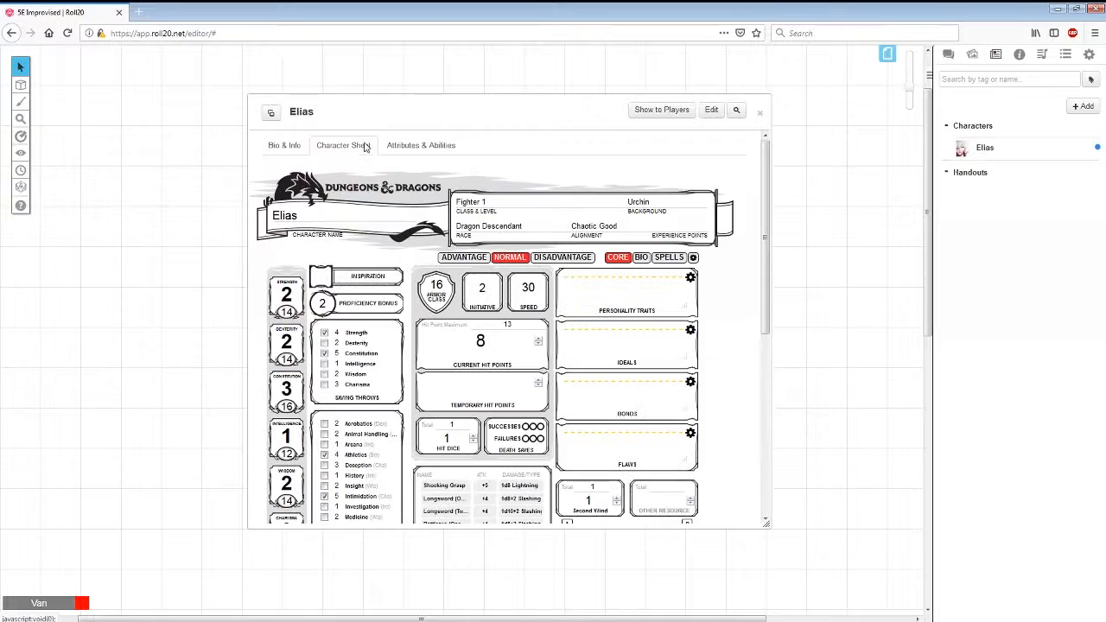
pyautogui.scroll(-3, 398, 276)
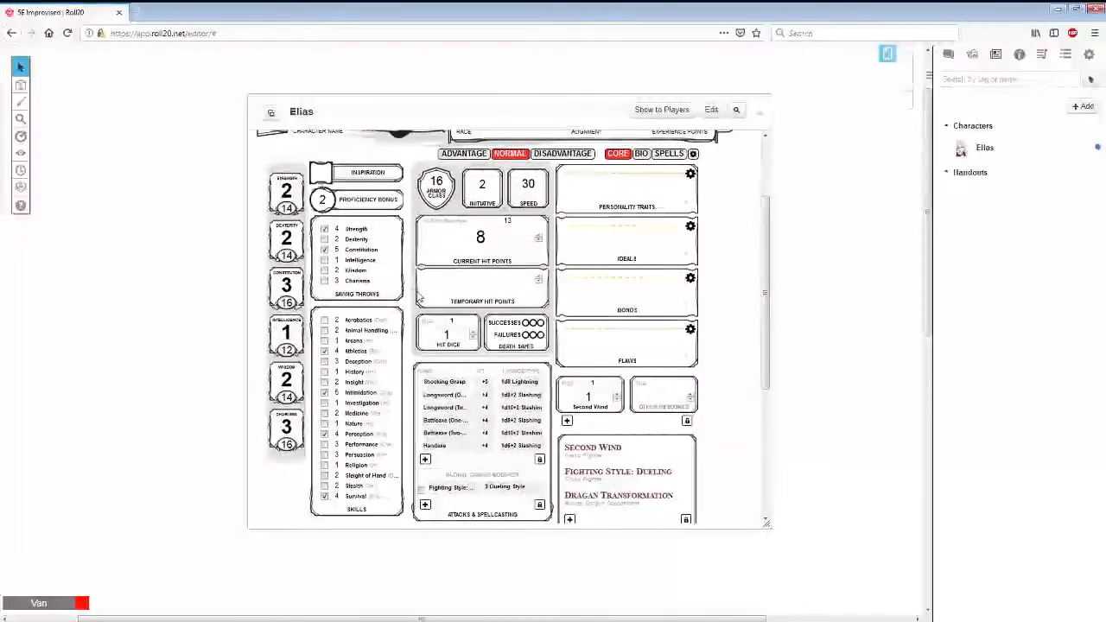
pyautogui.click(760, 112)
# - Place a fourth Elias token from the journal and raise its hit points to 11
pyautogui.moveTo(995, 148); pyautogui.dragTo(584, 309)
pyautogui.click(587, 246)
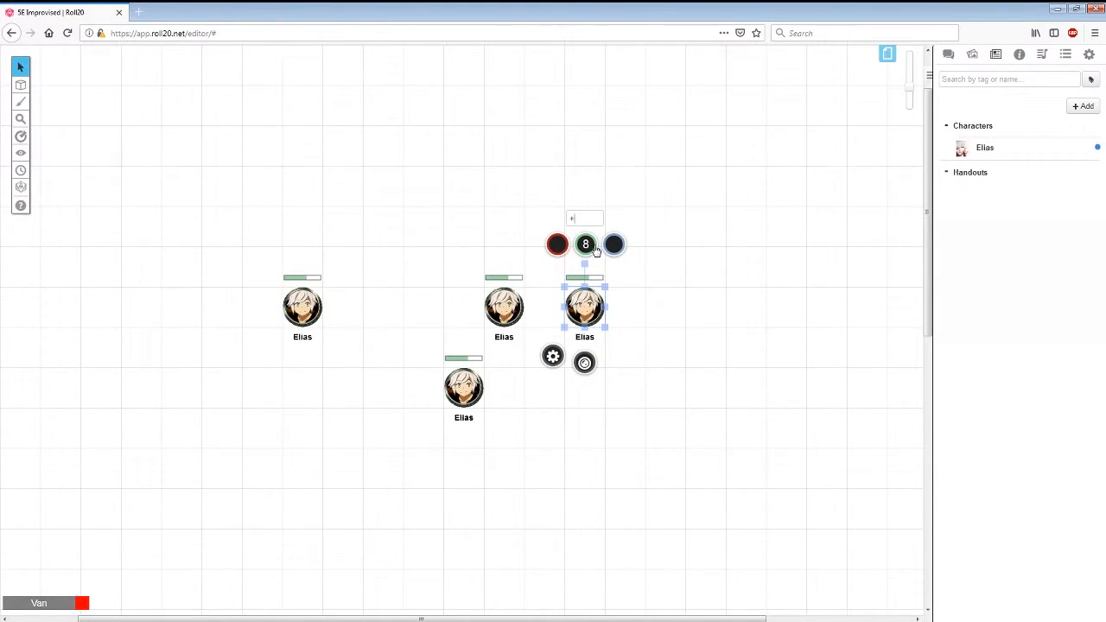
pyautogui.press('Return')
pyautogui.click(593, 249)
pyautogui.press('Return')
# - Delete the three Elias tokens in the upper row, leaving only the lower one on the grid
pyautogui.moveTo(674, 266); pyautogui.dragTo(269, 323)
pyautogui.click(888, 54)
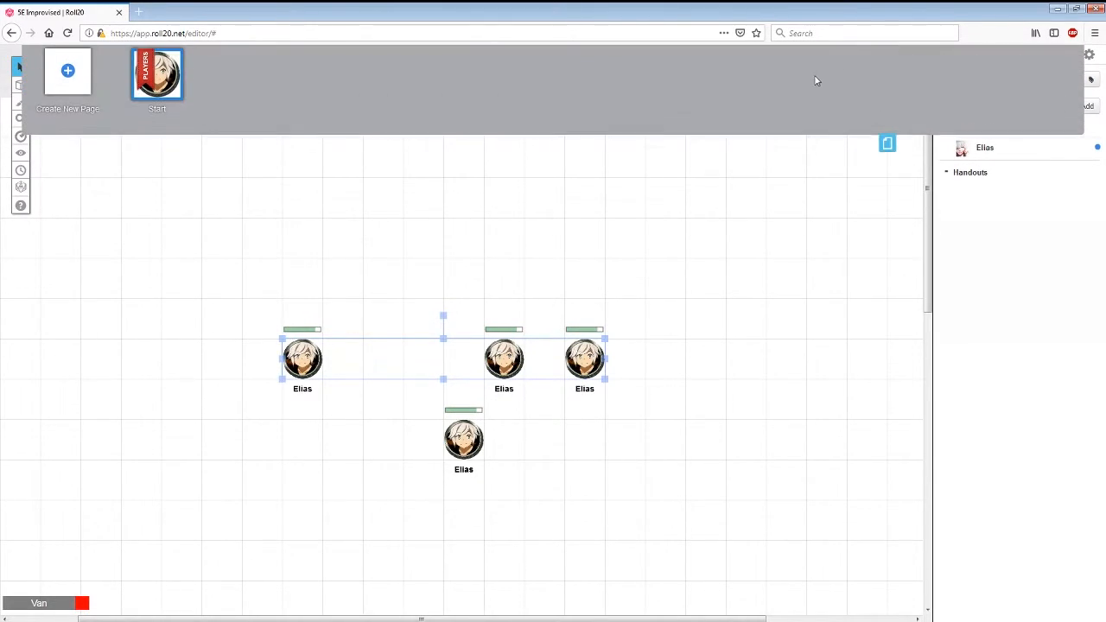
pyautogui.click(385, 222)
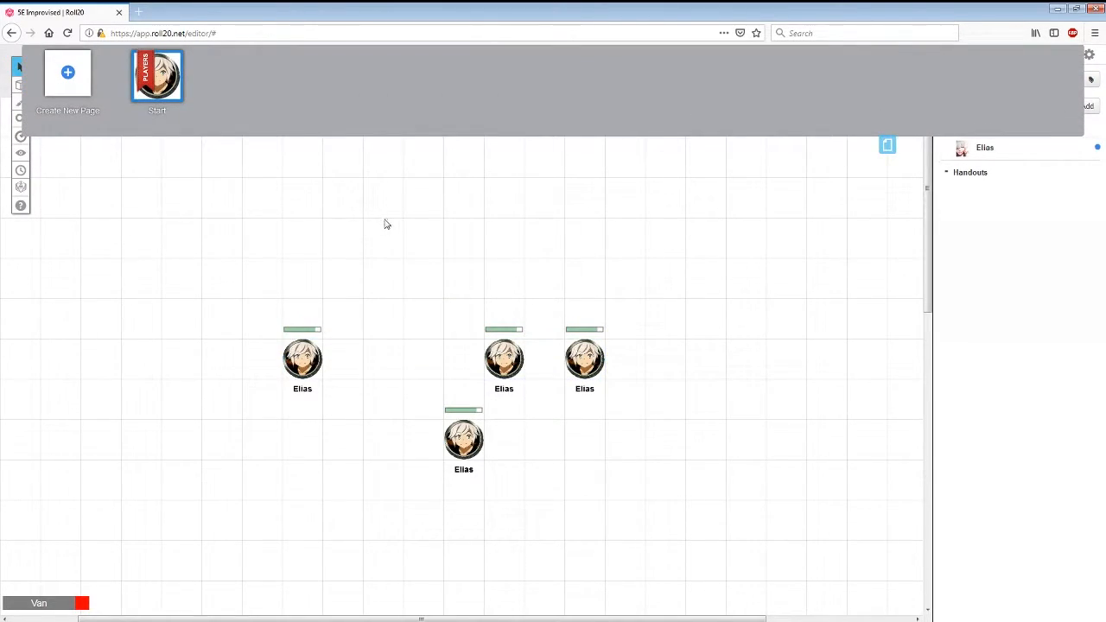
pyautogui.click(888, 145)
pyautogui.moveTo(196, 284); pyautogui.dragTo(651, 376)
pyautogui.press('Delete')
# - Move the remaining Elias token up and to the left into an open area of the grid
pyautogui.moveTo(464, 439); pyautogui.dragTo(343, 400)
pyautogui.moveTo(577, 504); pyautogui.dragTo(459, 364)
pyautogui.moveTo(246, 241); pyautogui.dragTo(286, 275)
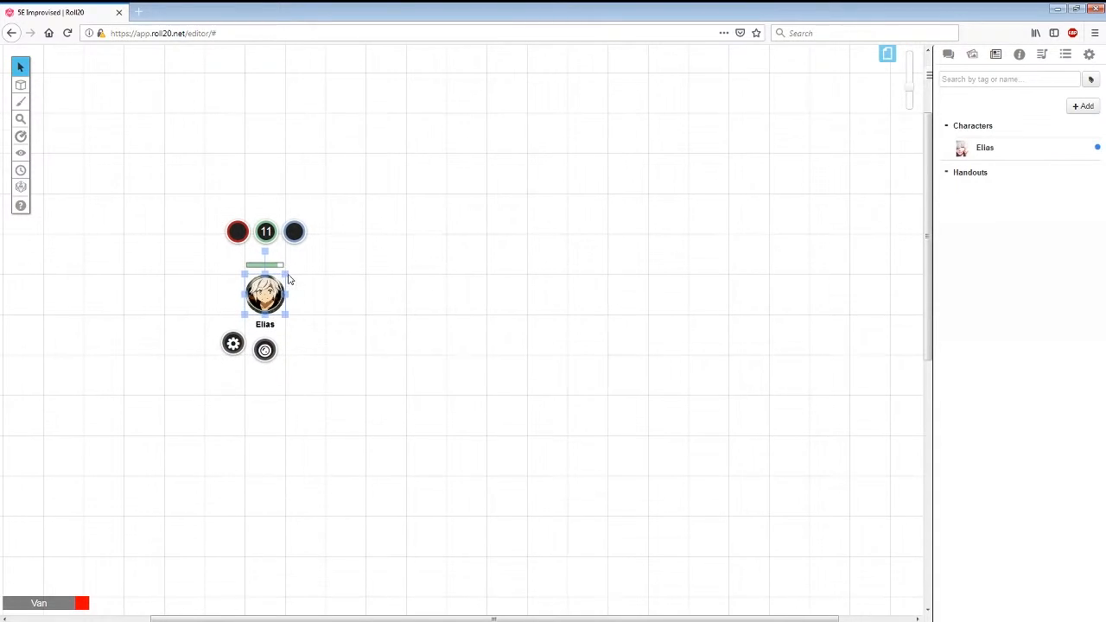
pyautogui.click(596, 241)
pyautogui.scroll(2, 588, 240)
pyautogui.scroll(-1, 588, 240)
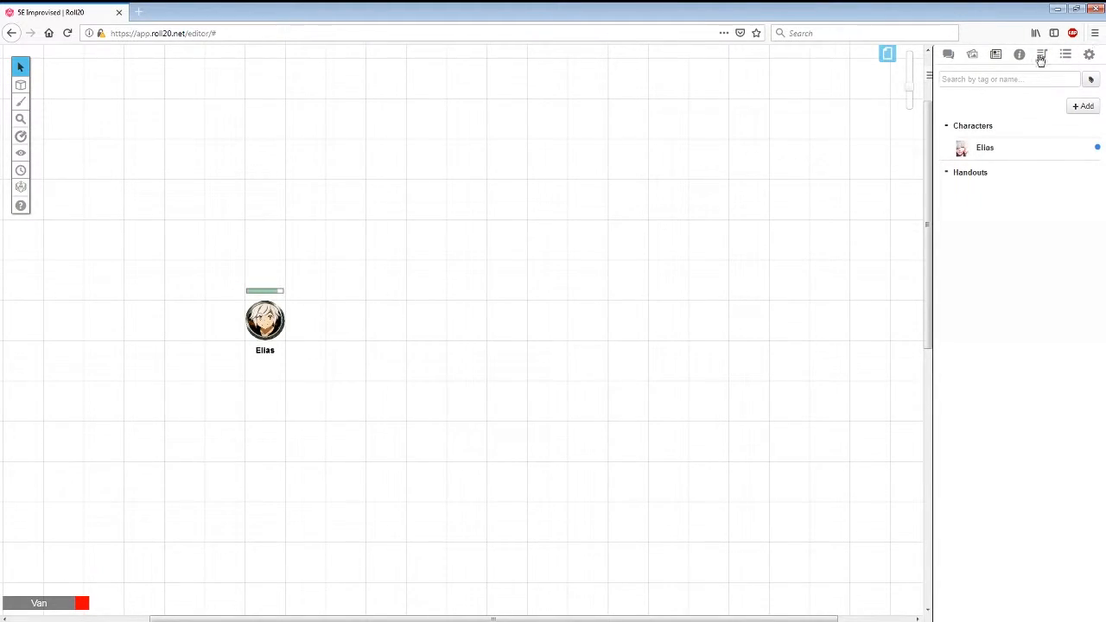
# - Add the blue dragon token image to the grid and shrink it to one square near the Elias token
pyautogui.click(277, 321)
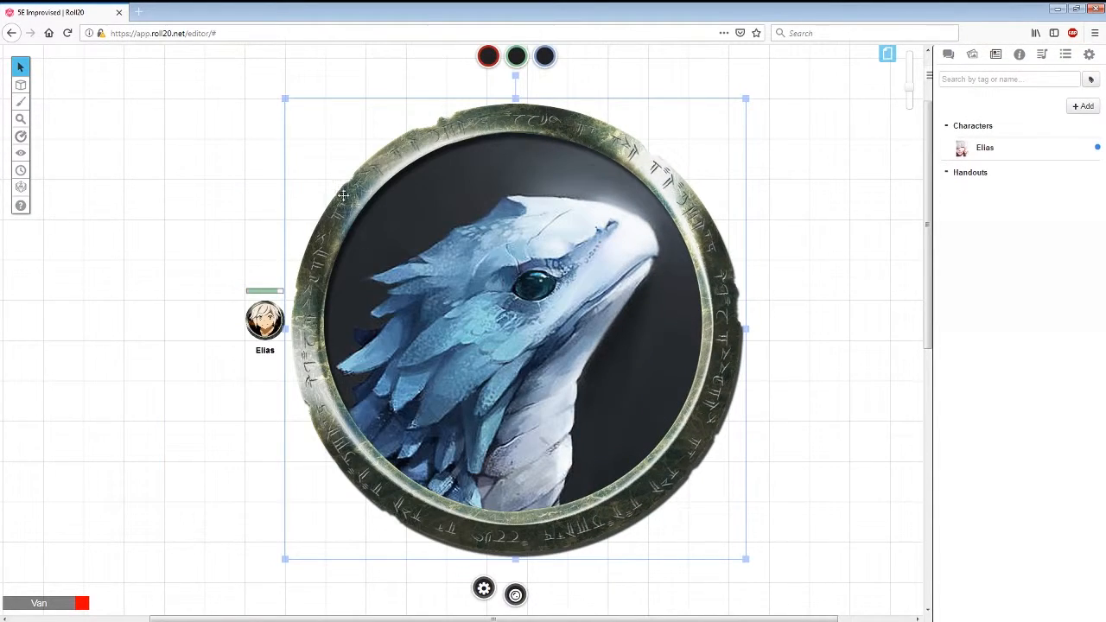
pyautogui.moveTo(290, 103); pyautogui.dragTo(610, 424)
pyautogui.moveTo(659, 471); pyautogui.dragTo(413, 310)
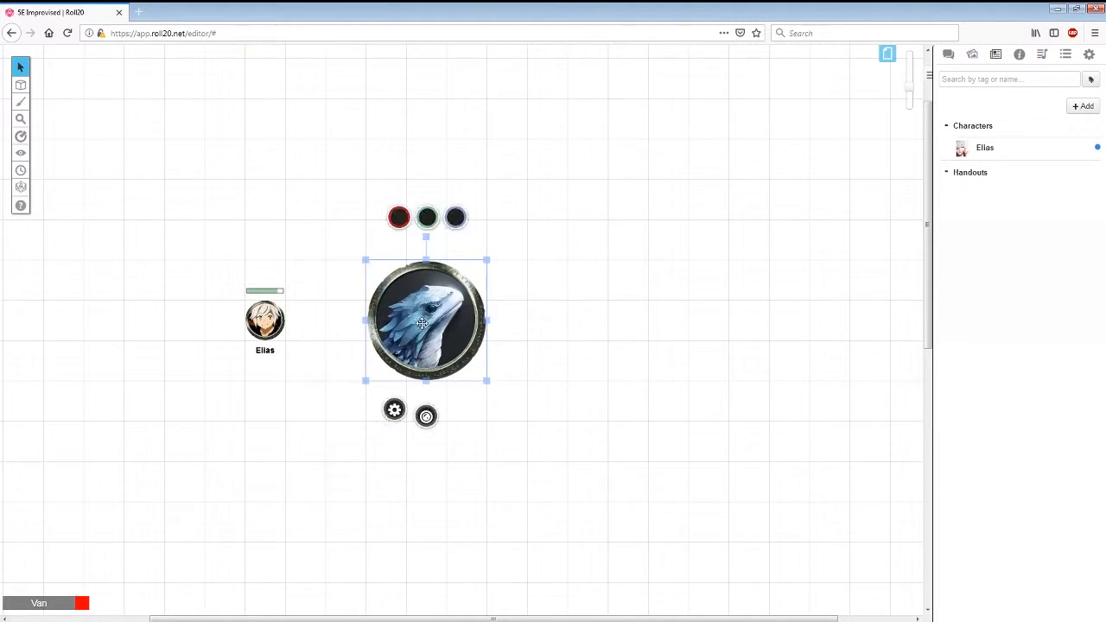
pyautogui.moveTo(487, 258); pyautogui.dragTo(394, 321)
# - Compare the Elias and dragon tokens, and move the dragon token one square closer to Elias
pyautogui.click(262, 322)
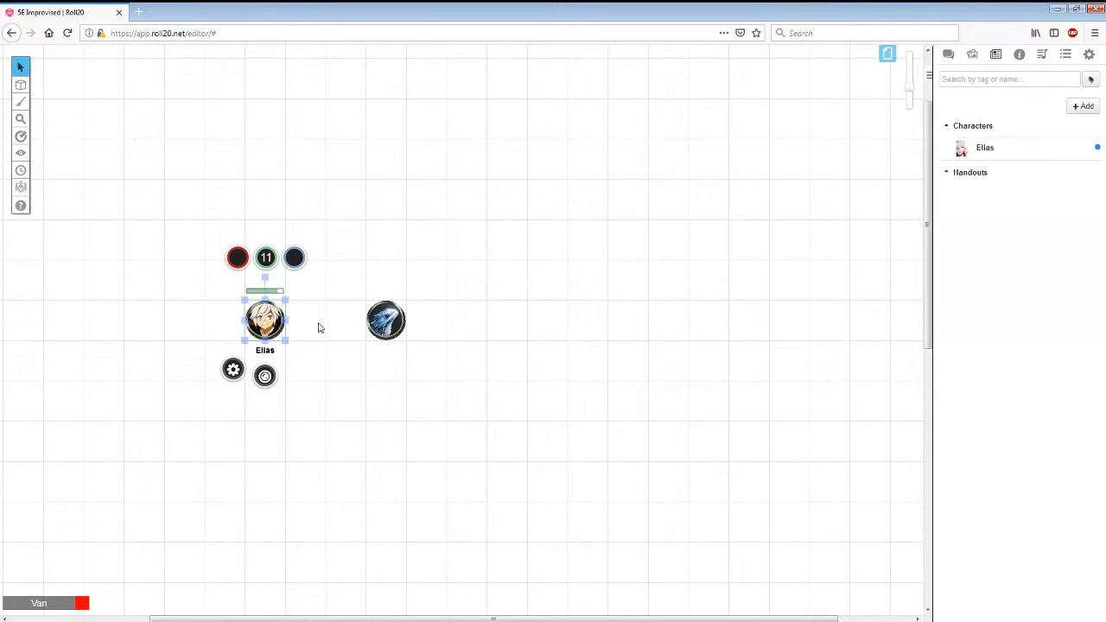
pyautogui.click(393, 322)
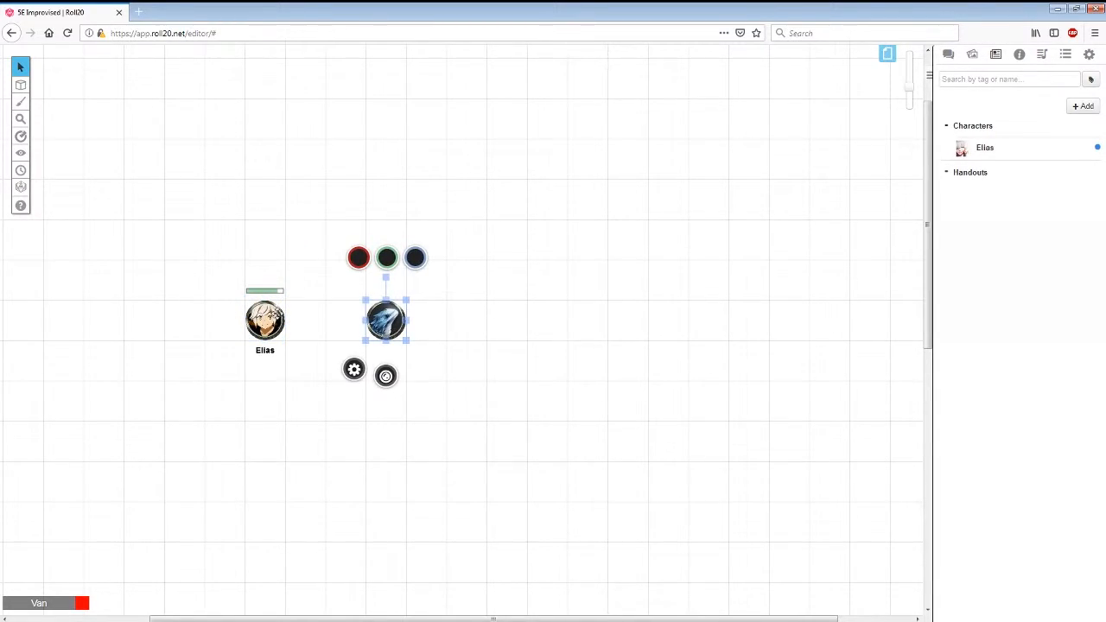
pyautogui.click(262, 318)
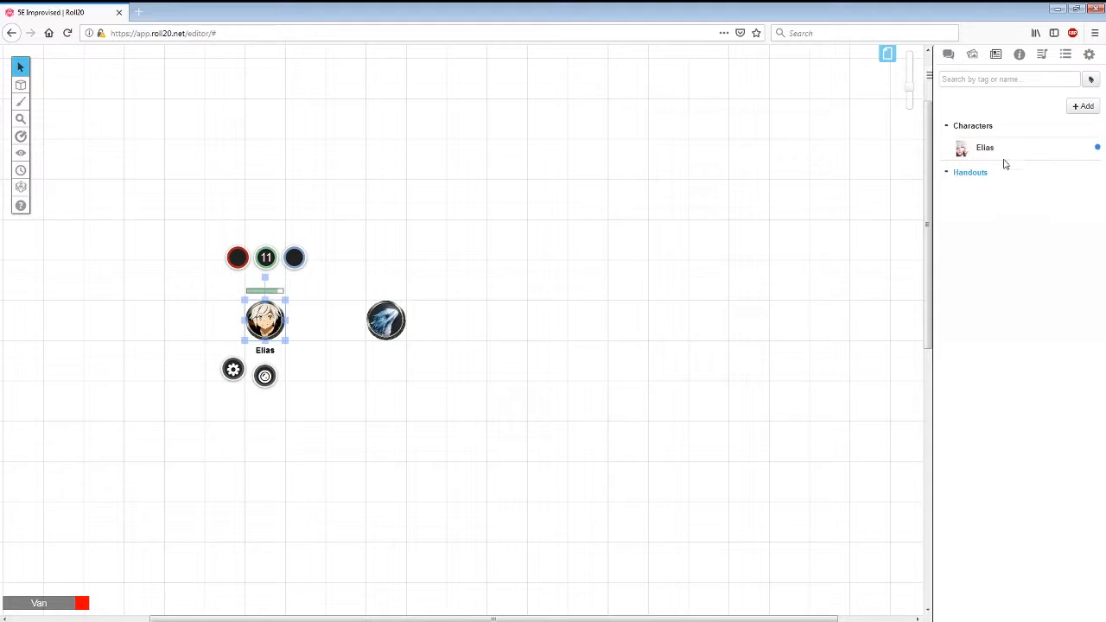
pyautogui.click(389, 322)
pyautogui.moveTo(389, 322); pyautogui.dragTo(345, 322)
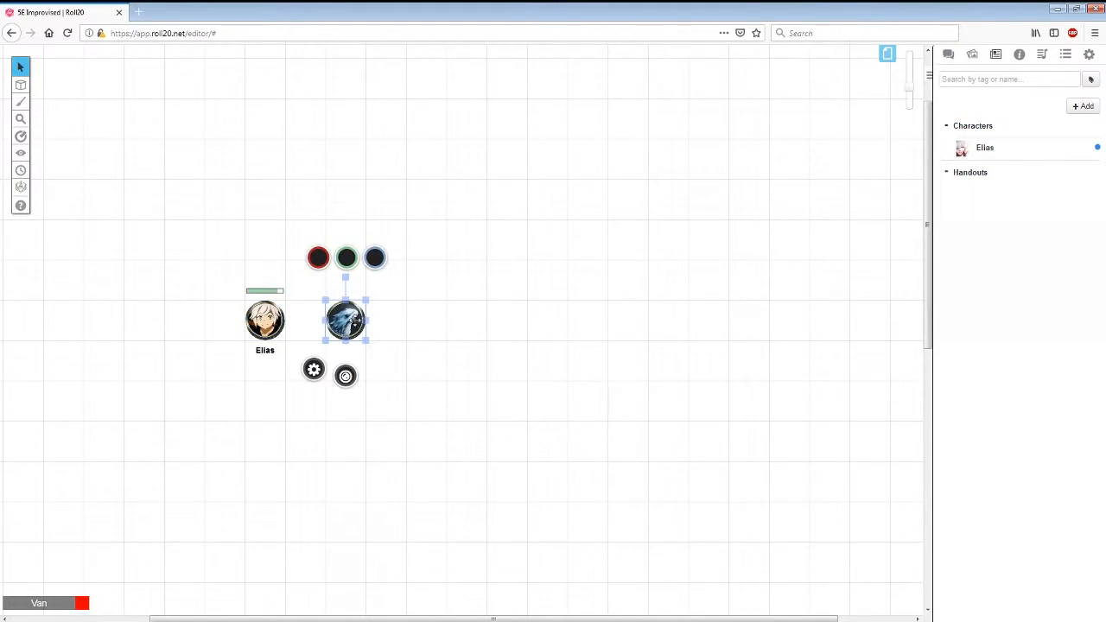
# - Delete the dragon token and the Elias token from the grid
pyautogui.click(262, 325)
pyautogui.click(343, 322)
pyautogui.press('Delete')
pyautogui.click(265, 320)
pyautogui.press('Delete')
# - Remove the default token from the Elias character, save the changes and close the character window
pyautogui.click(1005, 152)
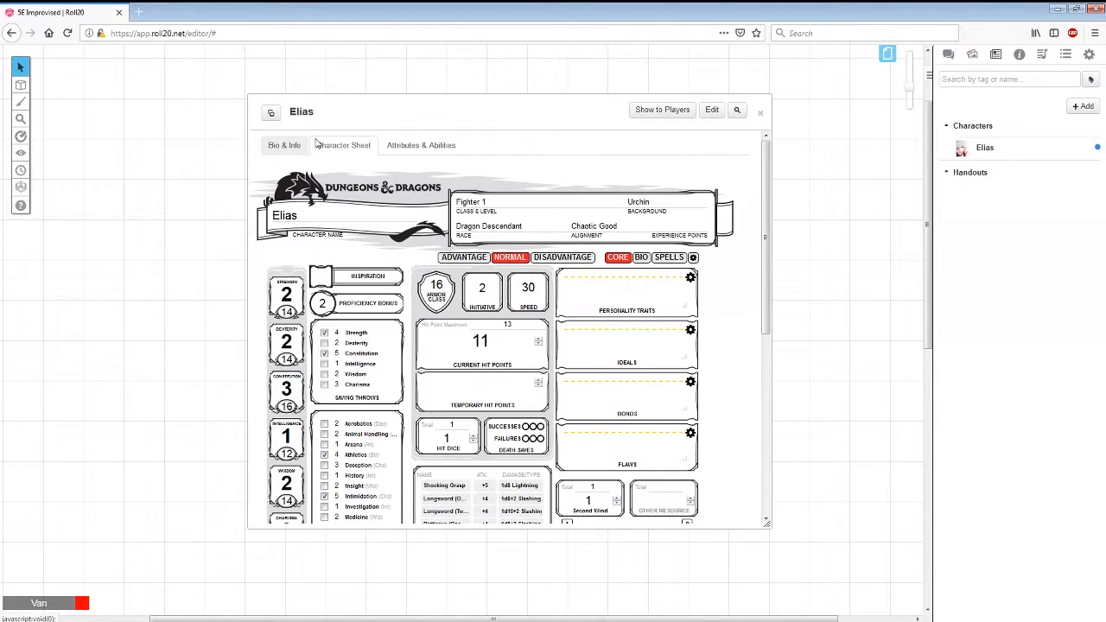
pyautogui.click(271, 145)
pyautogui.click(713, 110)
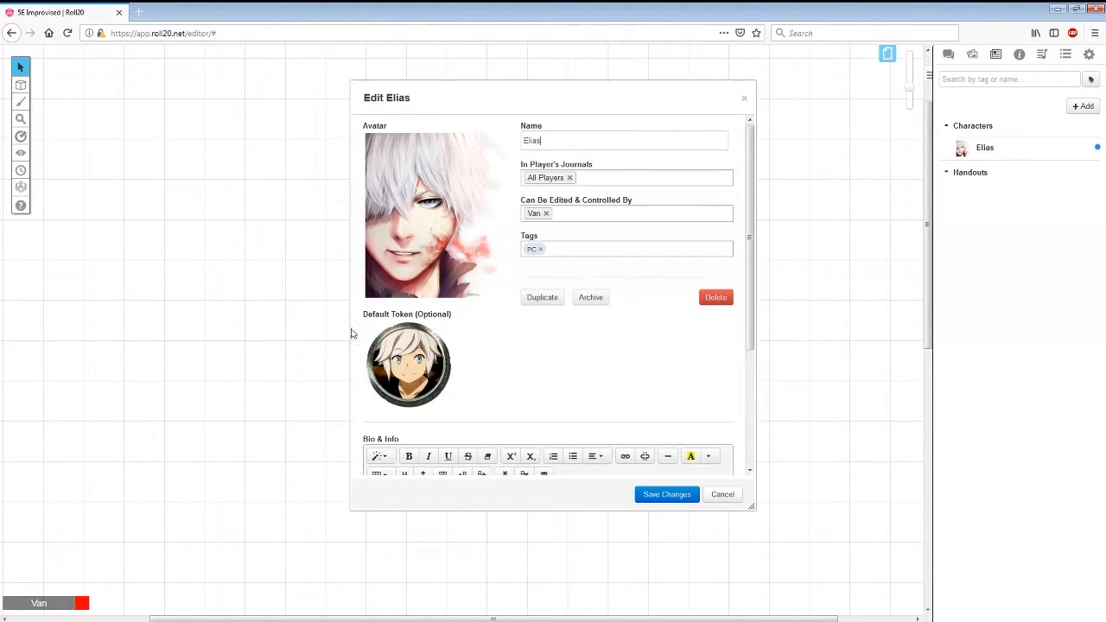
pyautogui.click(437, 329)
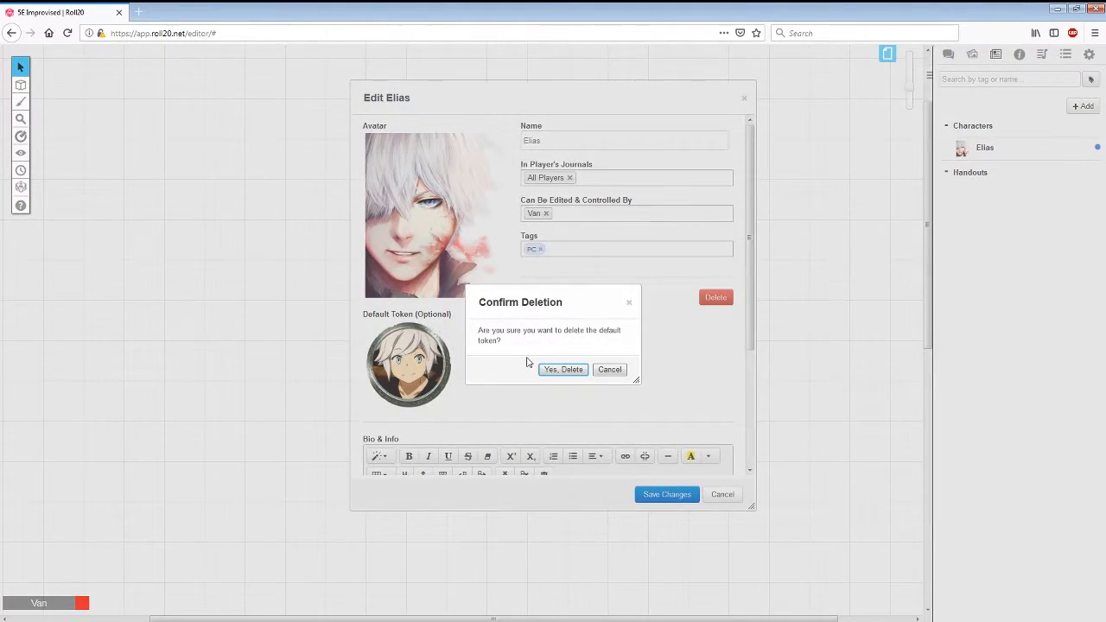
pyautogui.click(566, 374)
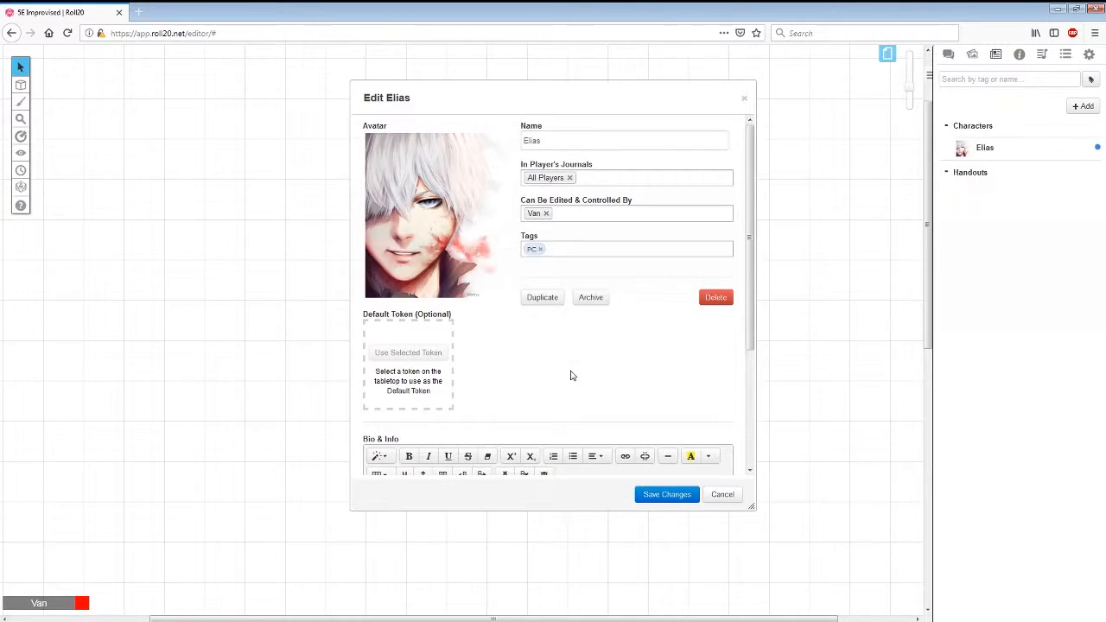
pyautogui.click(664, 498)
pyautogui.click(762, 115)
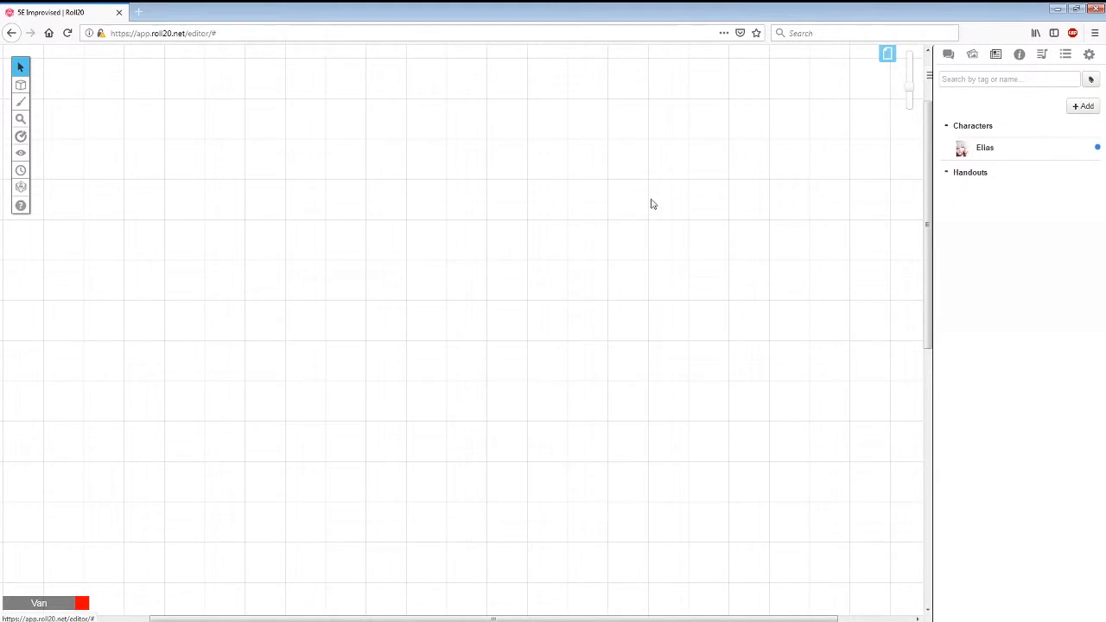
# - Create a rollable table named Elias and turn off rolling from it by players
pyautogui.click(1067, 54)
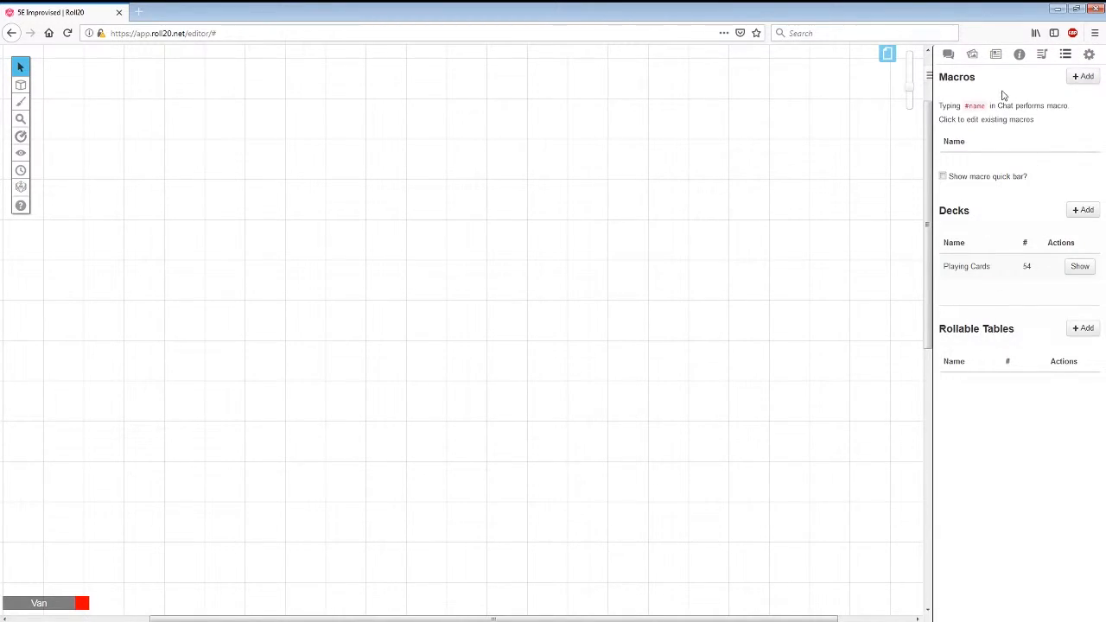
pyautogui.click(1085, 330)
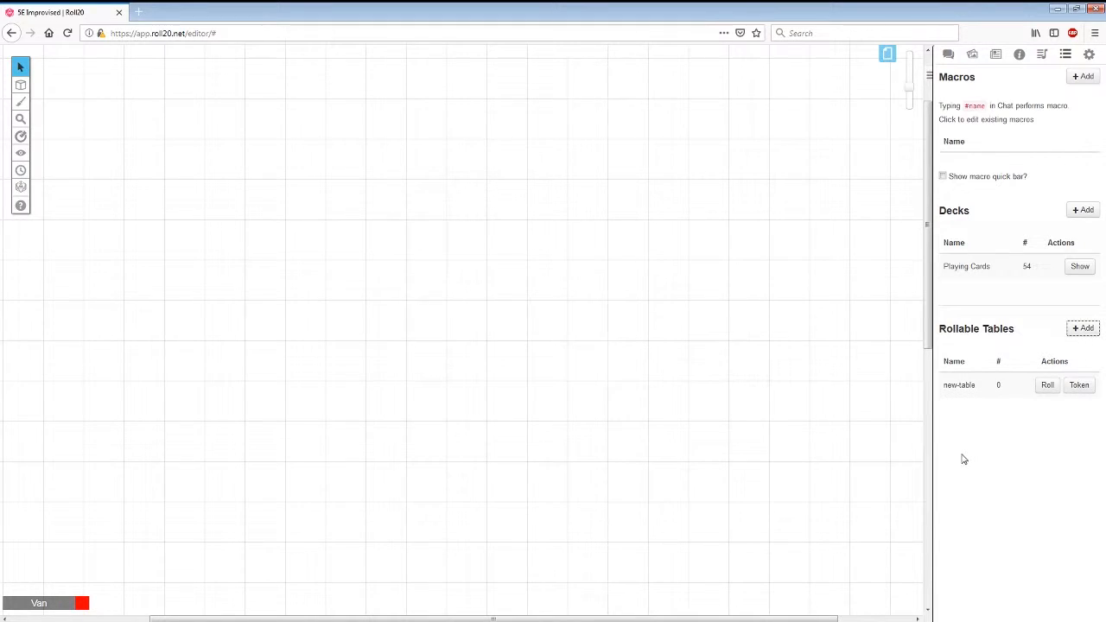
pyautogui.click(967, 388)
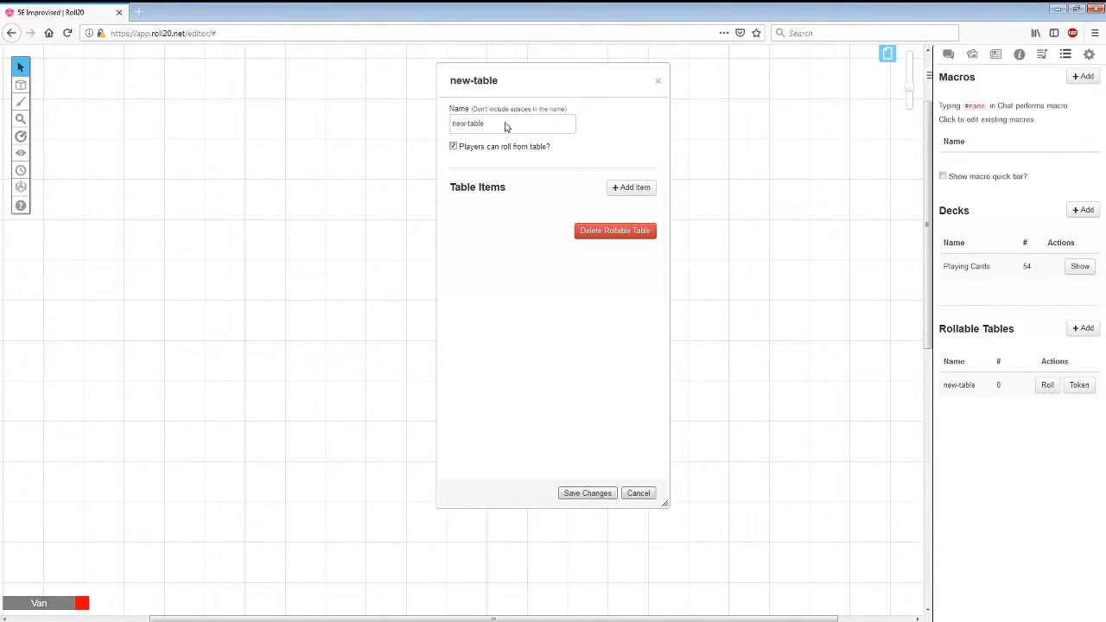
pyautogui.moveTo(530, 80); pyautogui.dragTo(386, 130)
pyautogui.hotkey('ctrl', 'a')
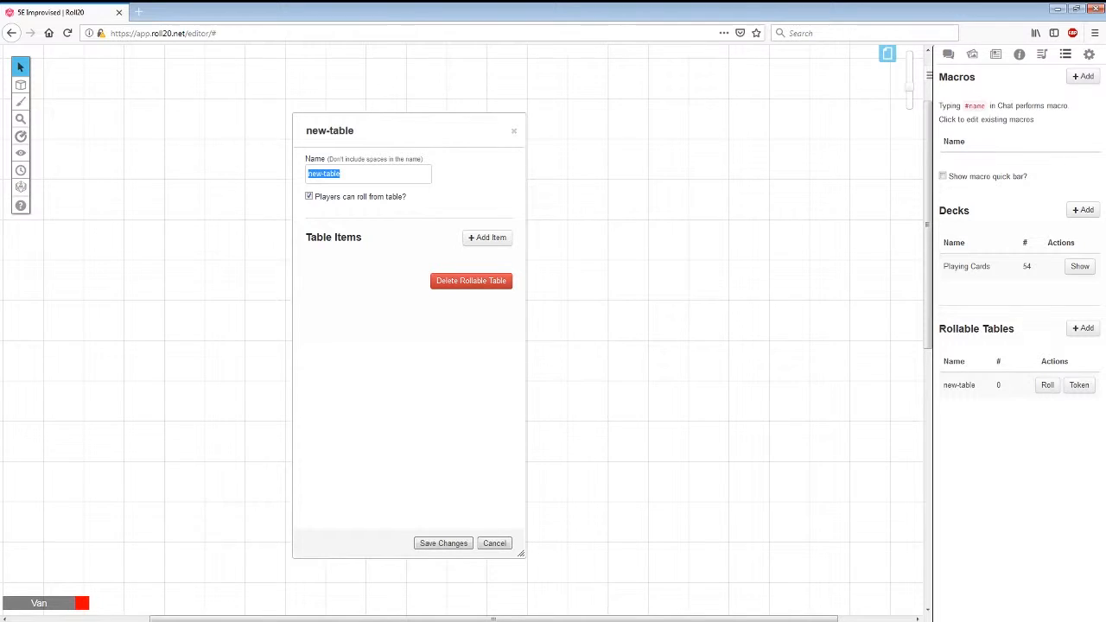
pyautogui.write('Elias')
# - Add a table item named Human with Elias's human token image as its icon, and save it
pyautogui.click(478, 242)
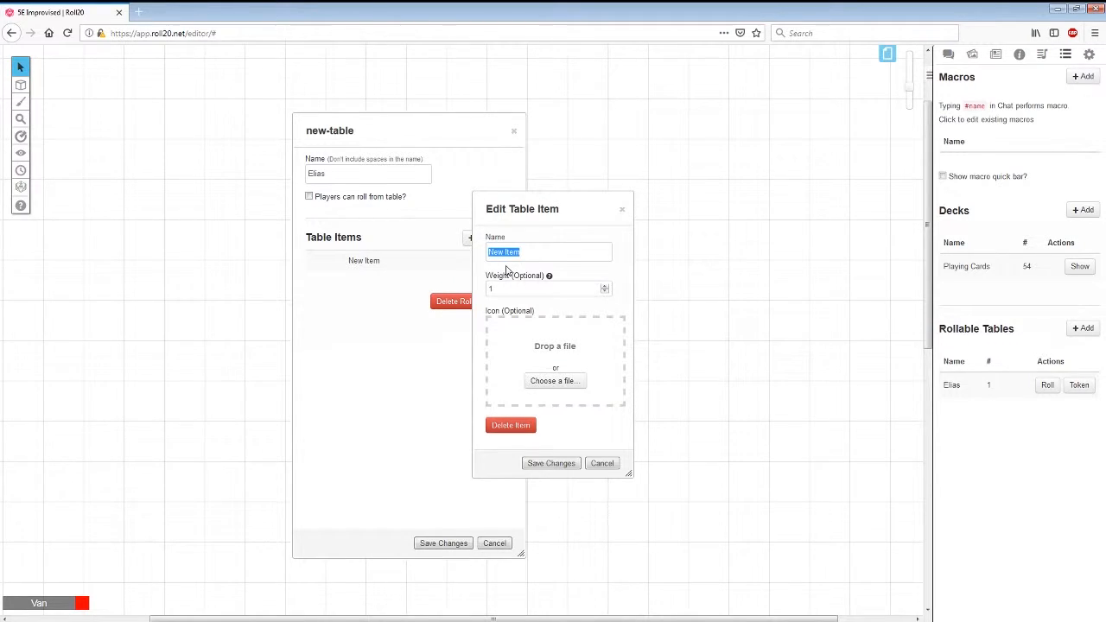
pyautogui.write('Human')
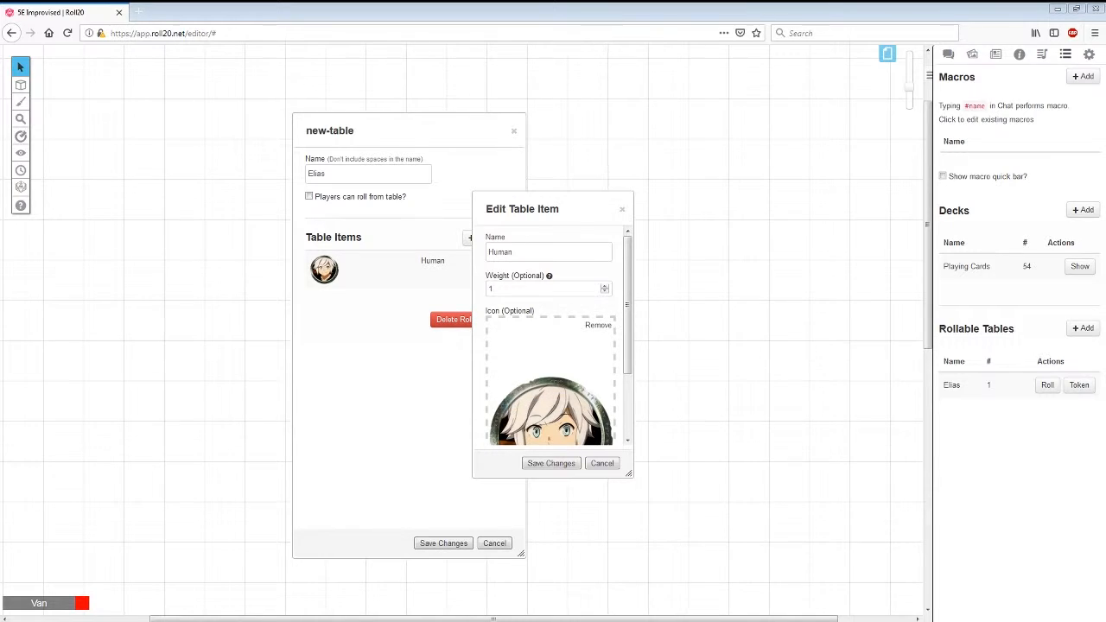
pyautogui.click(554, 464)
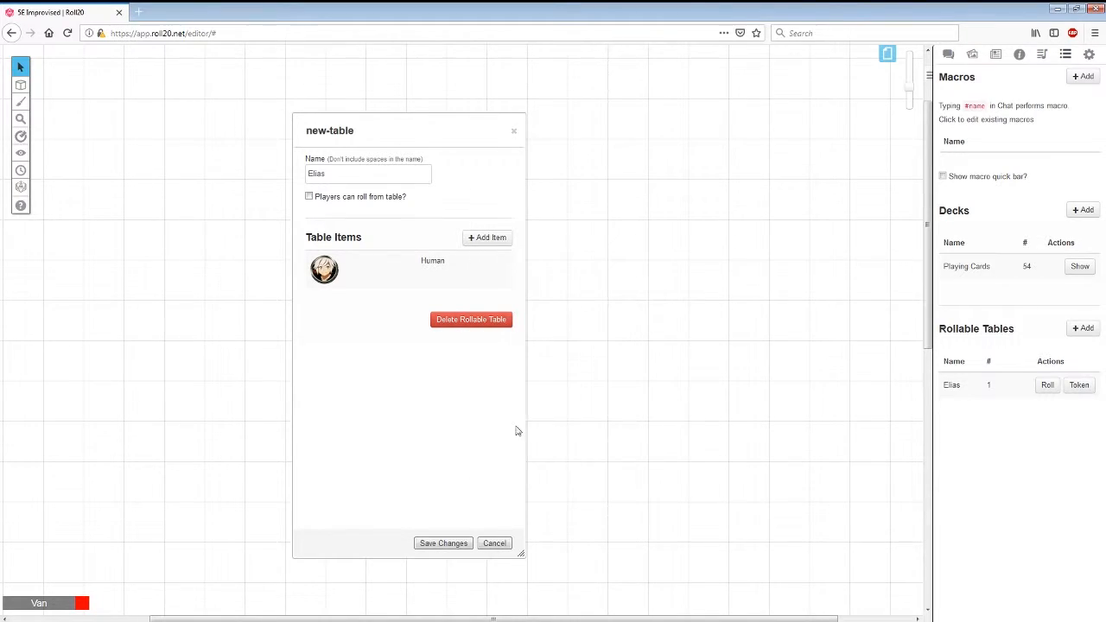
# - Add a table item named Dragon with the dragon token image as its icon, and save the item and the Elias table
pyautogui.click(487, 238)
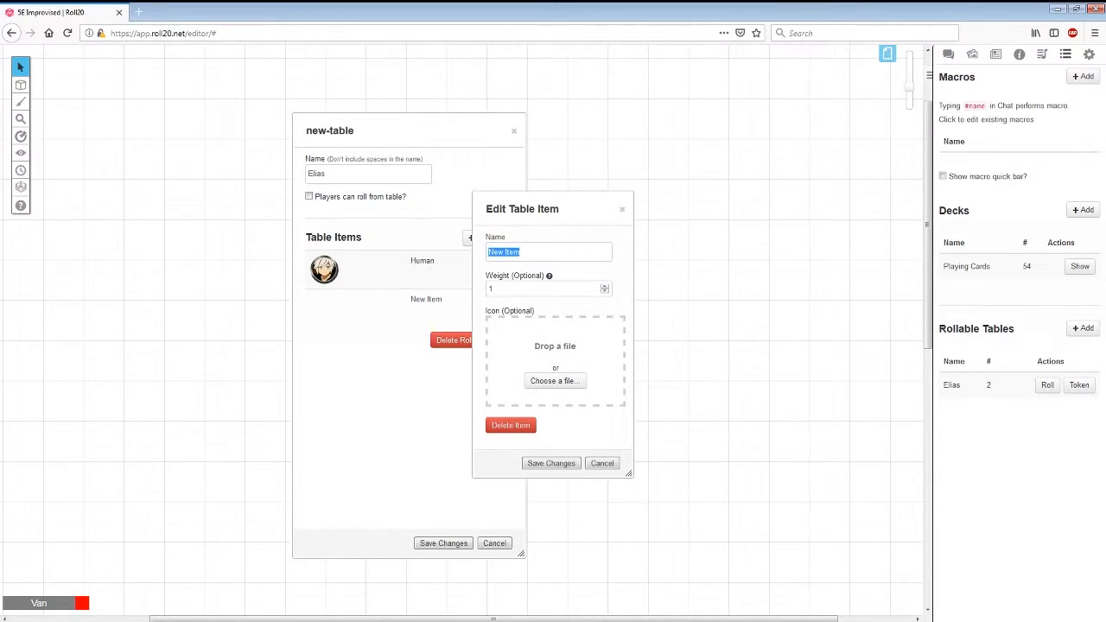
pyautogui.hotkey('alt', 'Tab')
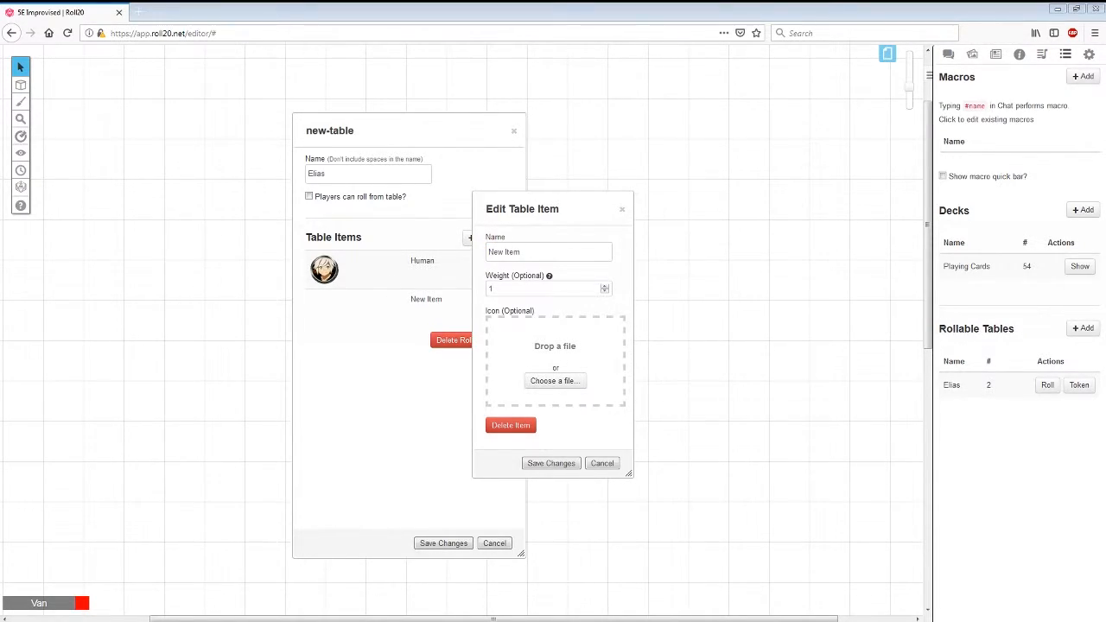
pyautogui.hotkey('alt', 'Tab')
pyautogui.press('Home')
pyautogui.write('Dragon')
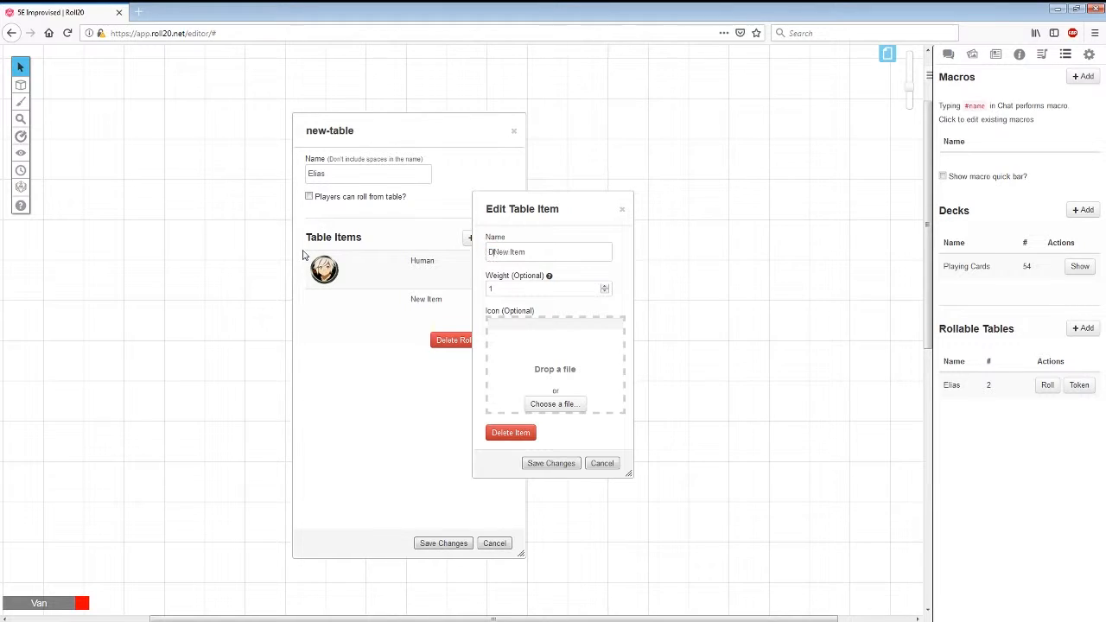
pyautogui.press('Delete')
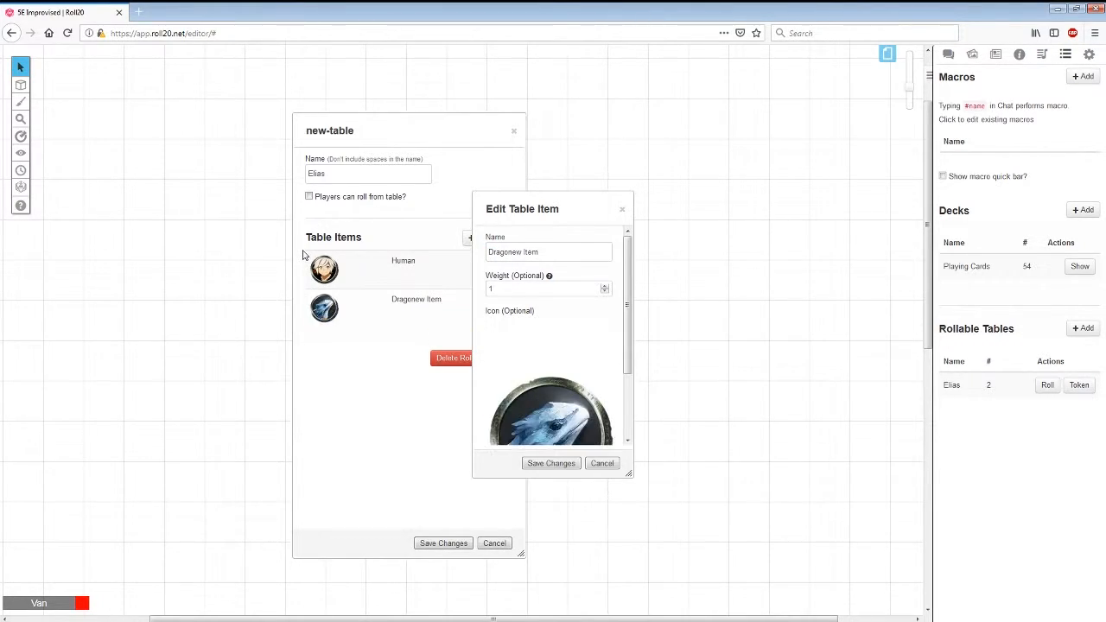
pyautogui.moveTo(512, 252); pyautogui.dragTo(657, 264)
pyautogui.press('BackSpace')
pyautogui.click(545, 465)
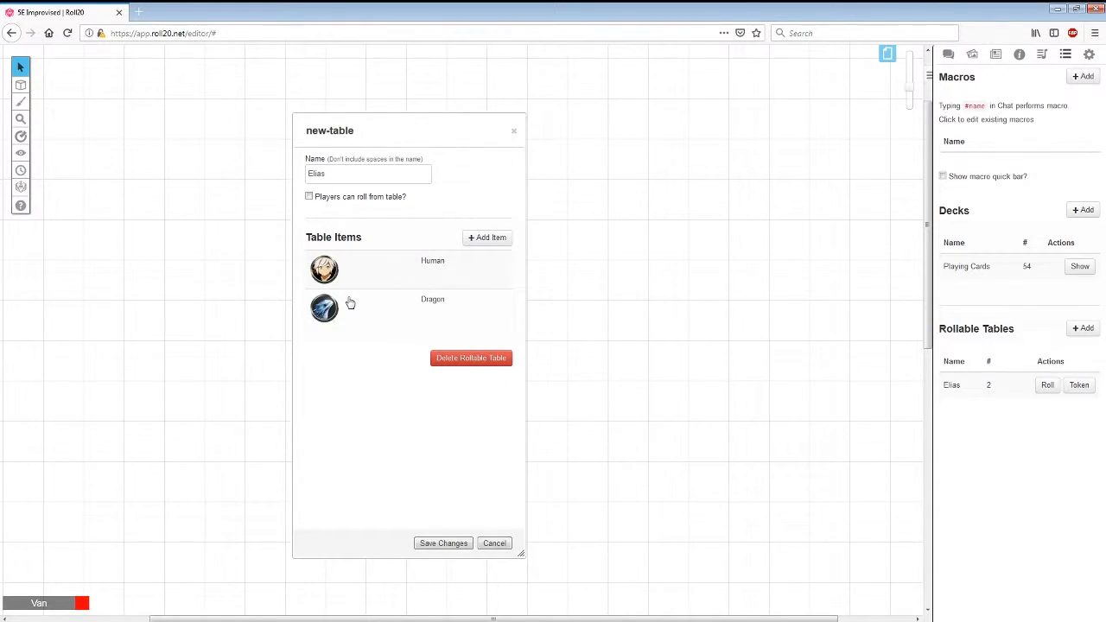
pyautogui.click(437, 545)
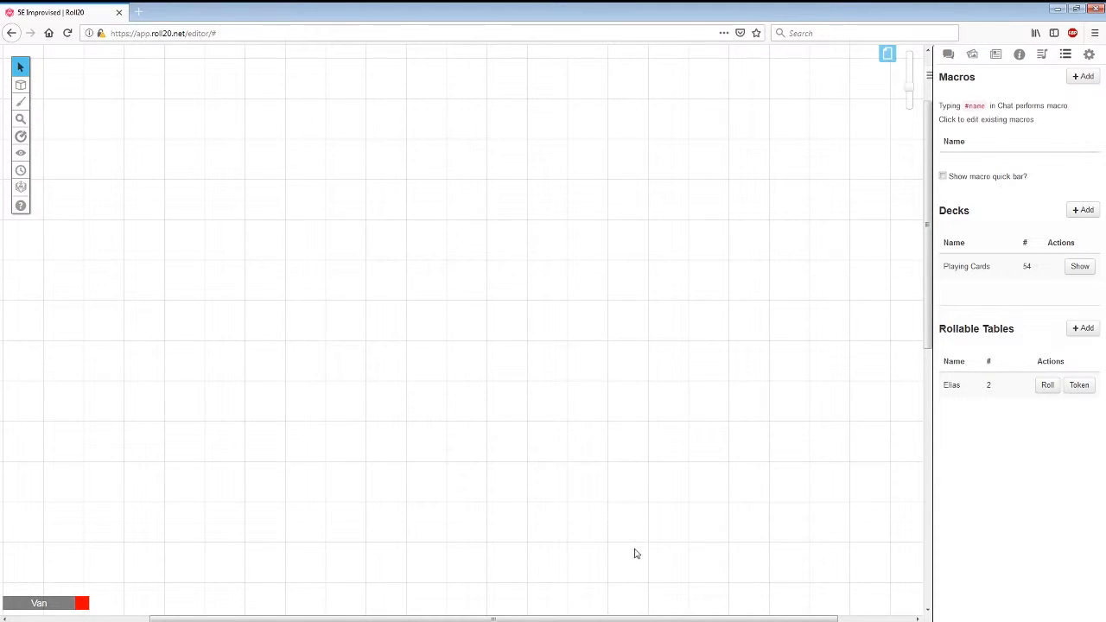
# - Place the Elias table's token on the grid and switch it to its dragon side
pyautogui.click(1082, 386)
pyautogui.moveTo(488, 358); pyautogui.dragTo(472, 323)
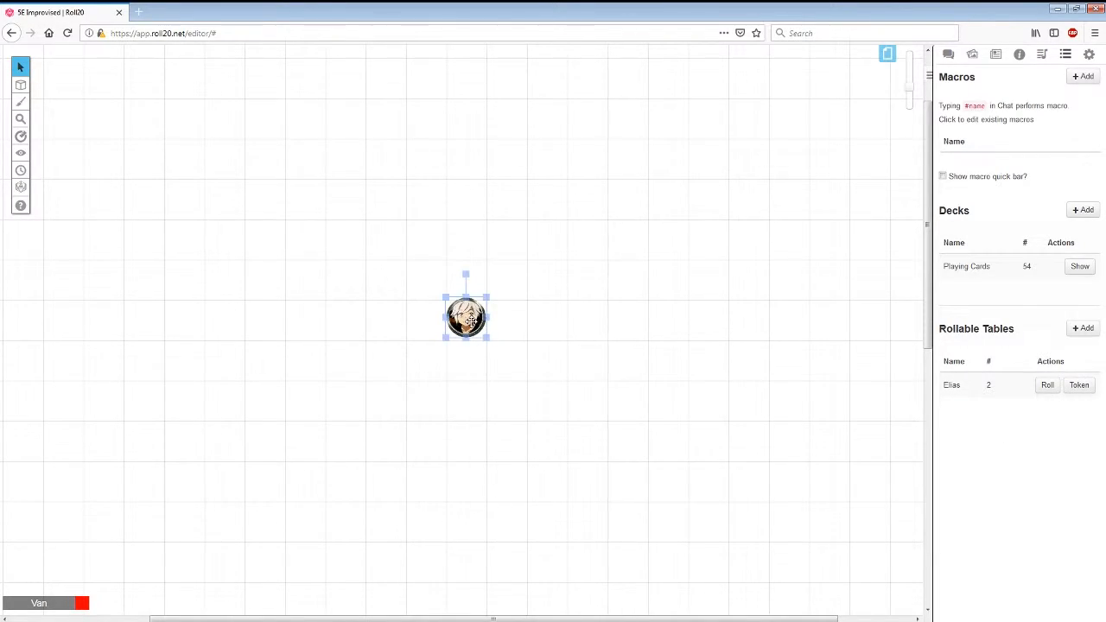
pyautogui.rightClick(471, 321)
pyautogui.moveTo(506, 314)
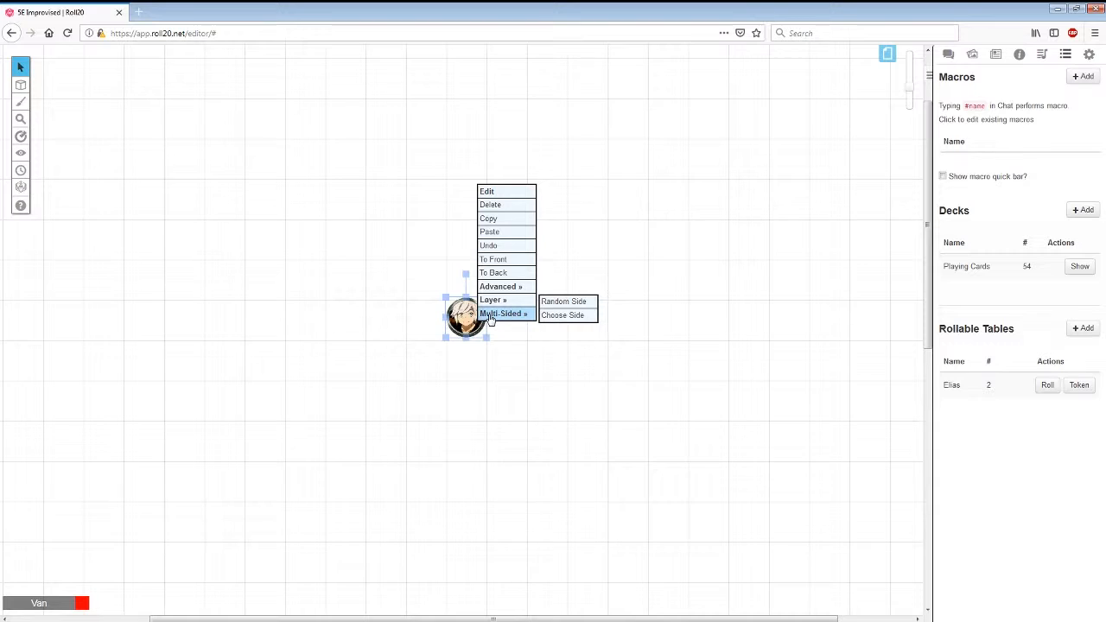
pyautogui.click(559, 317)
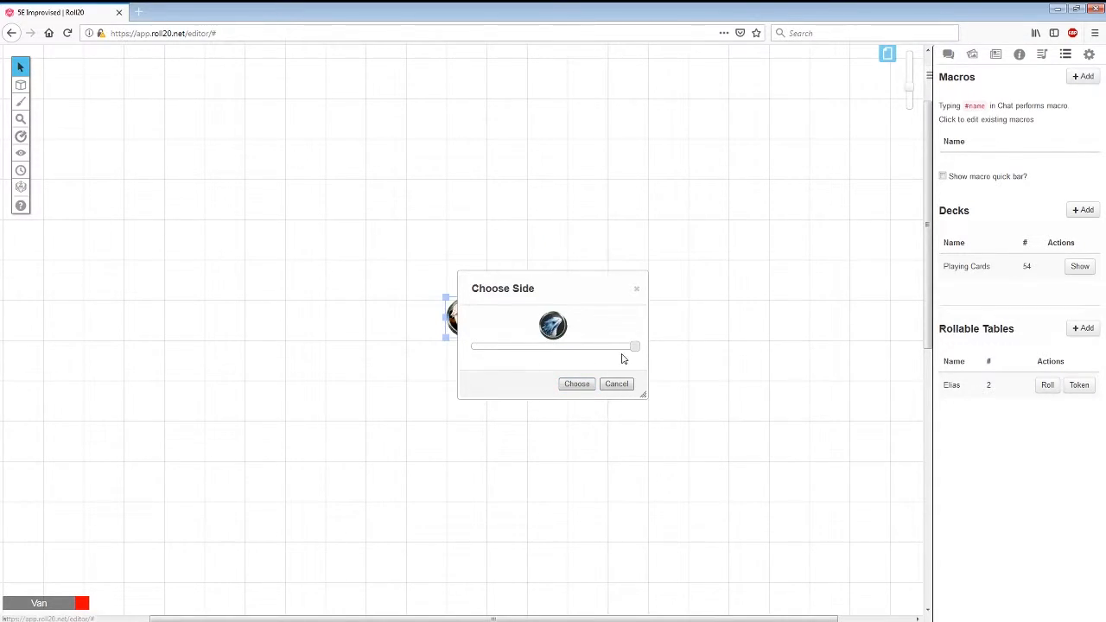
pyautogui.click(577, 383)
# - Switch the table token back to its human side
pyautogui.click(470, 311)
pyautogui.rightClick(472, 333)
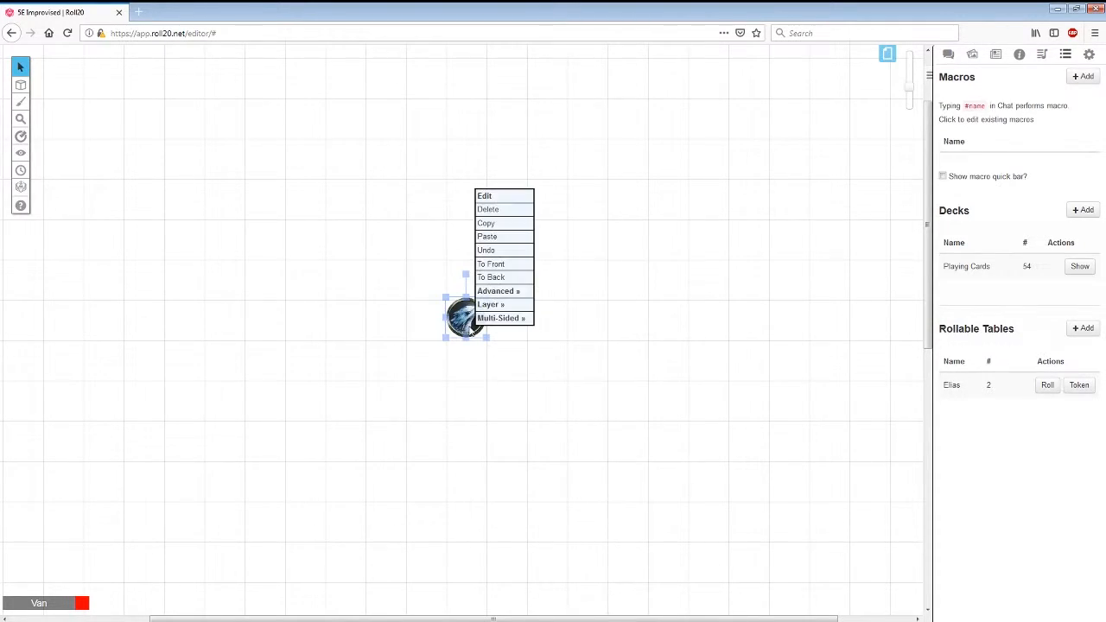
pyautogui.click(538, 321)
pyautogui.moveTo(631, 349); pyautogui.dragTo(492, 352)
pyautogui.click(571, 385)
# - Test moving the table token freely around the grid while it is still set as a drawing
pyautogui.click(470, 320)
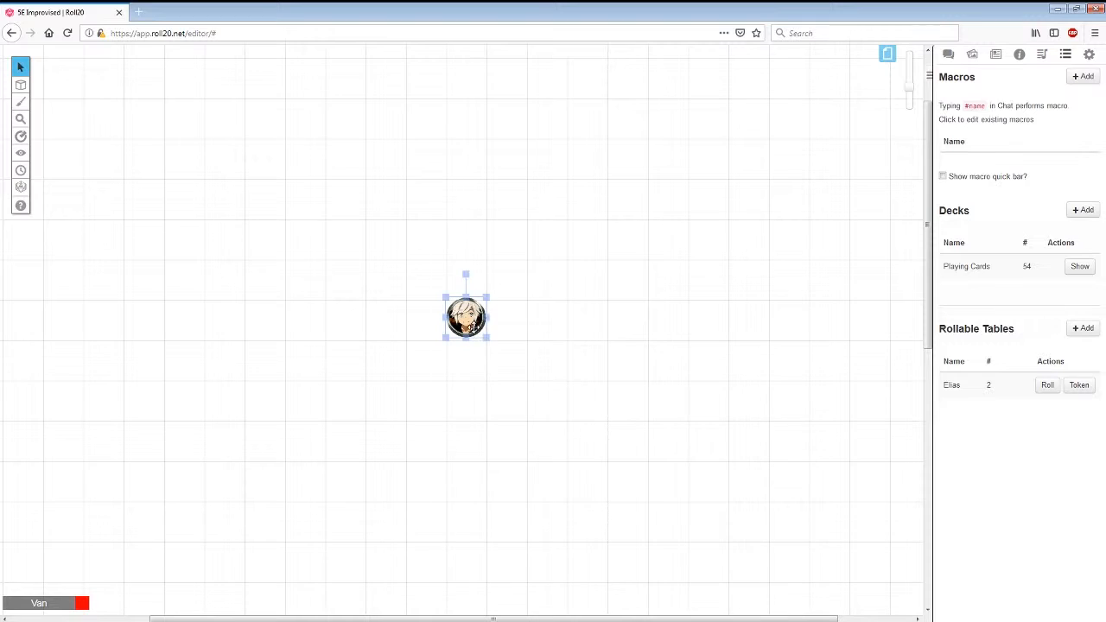
pyautogui.rightClick(474, 333)
pyautogui.moveTo(510, 321)
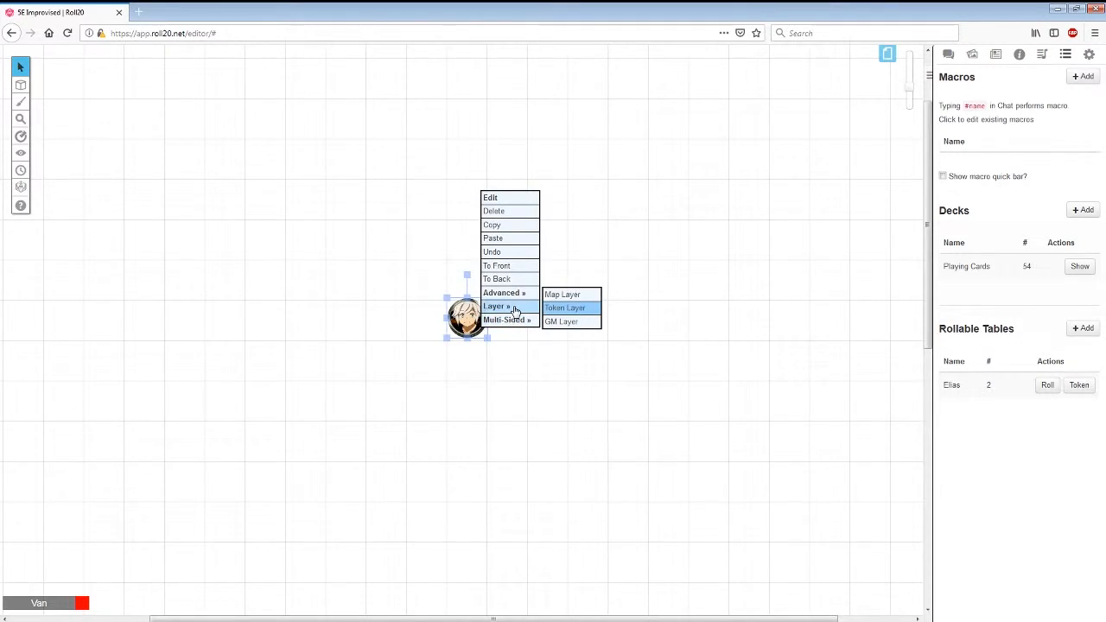
pyautogui.moveTo(516, 293)
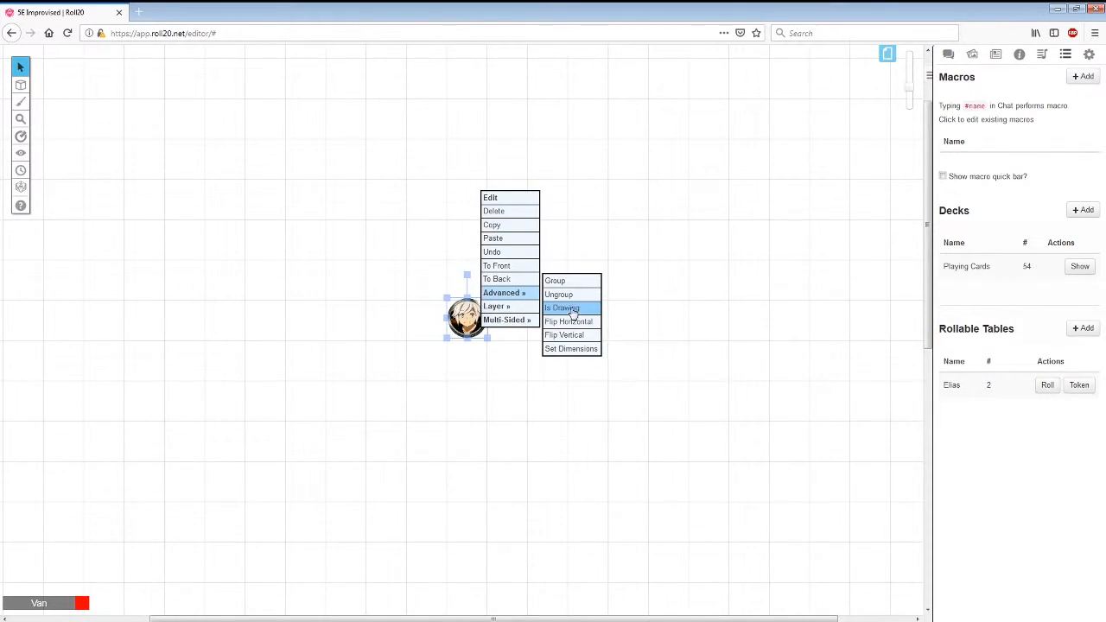
pyautogui.moveTo(458, 322); pyautogui.dragTo(480, 367)
pyautogui.hotkey('ctrl', 'z')
pyautogui.click(422, 313)
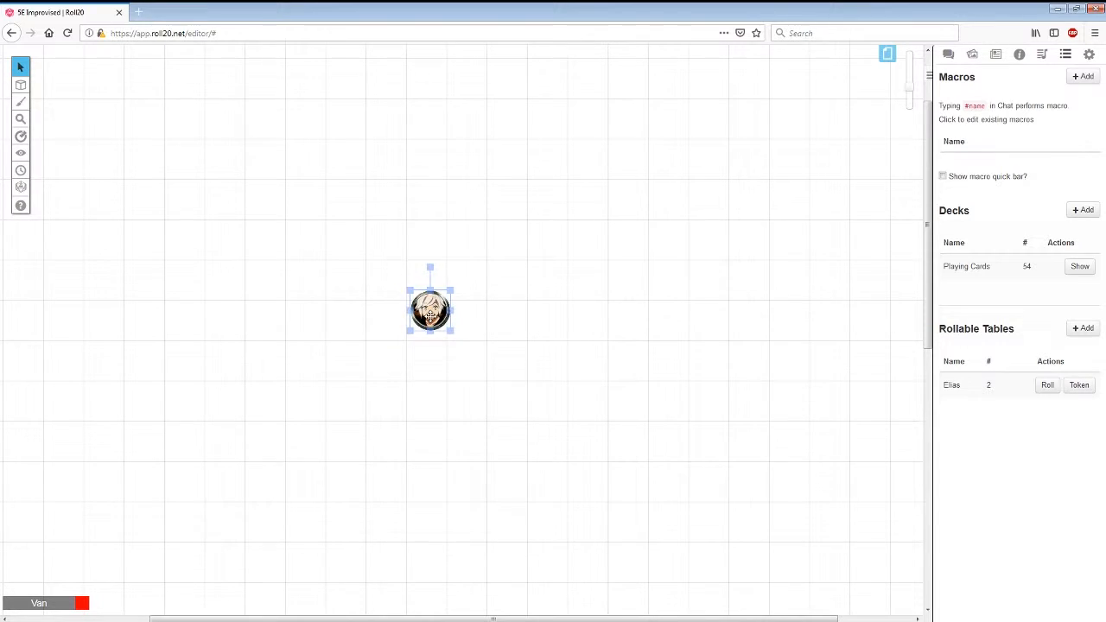
pyautogui.moveTo(429, 317); pyautogui.dragTo(427, 336)
# - Turn off the Is Drawing option for the table token and move it into a grid square
pyautogui.rightClick(426, 335)
pyautogui.moveTo(465, 335)
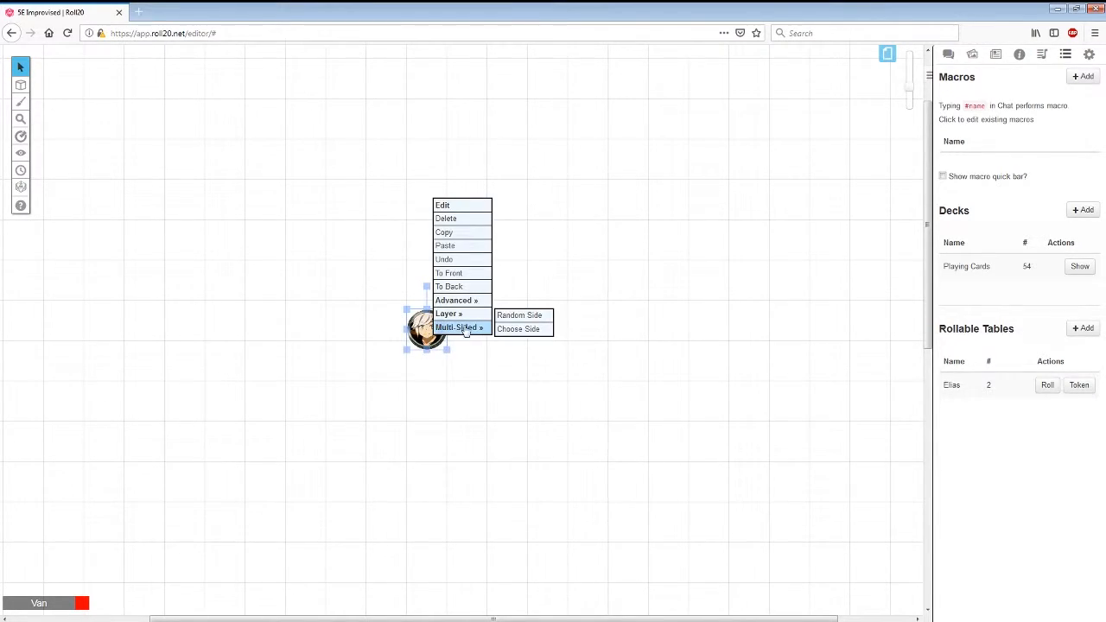
pyautogui.moveTo(458, 301)
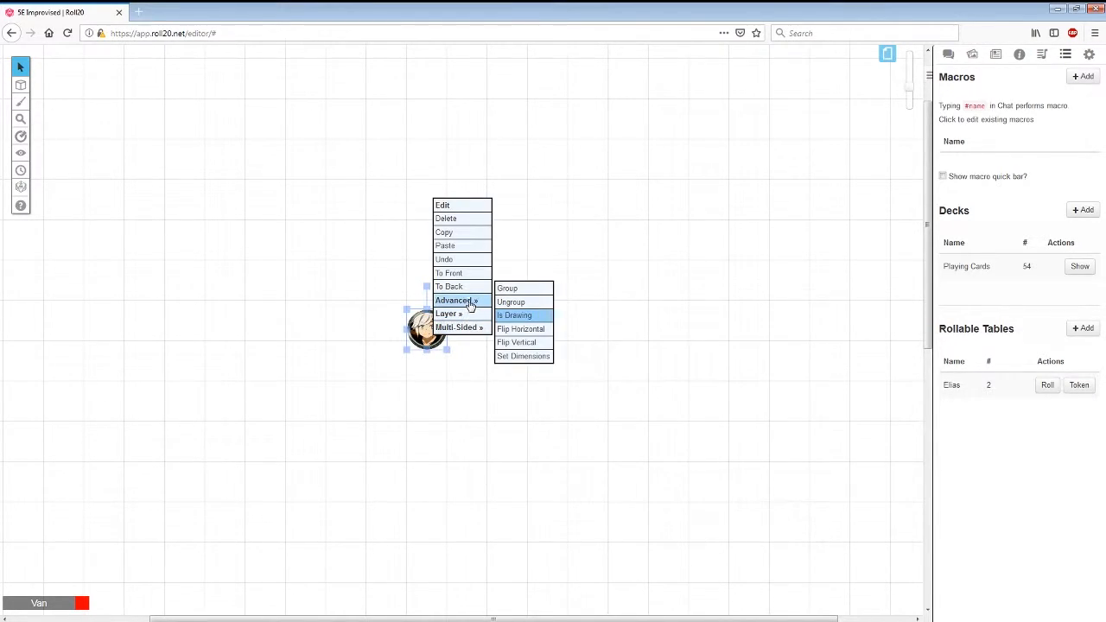
pyautogui.click(517, 318)
pyautogui.click(426, 329)
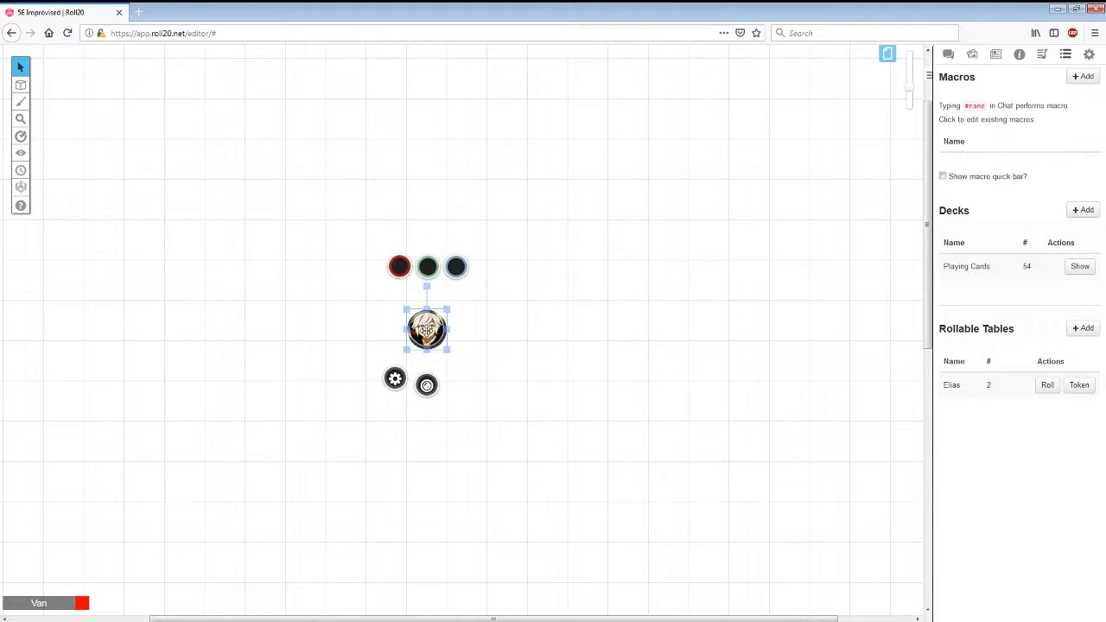
pyautogui.moveTo(426, 329); pyautogui.dragTo(467, 321)
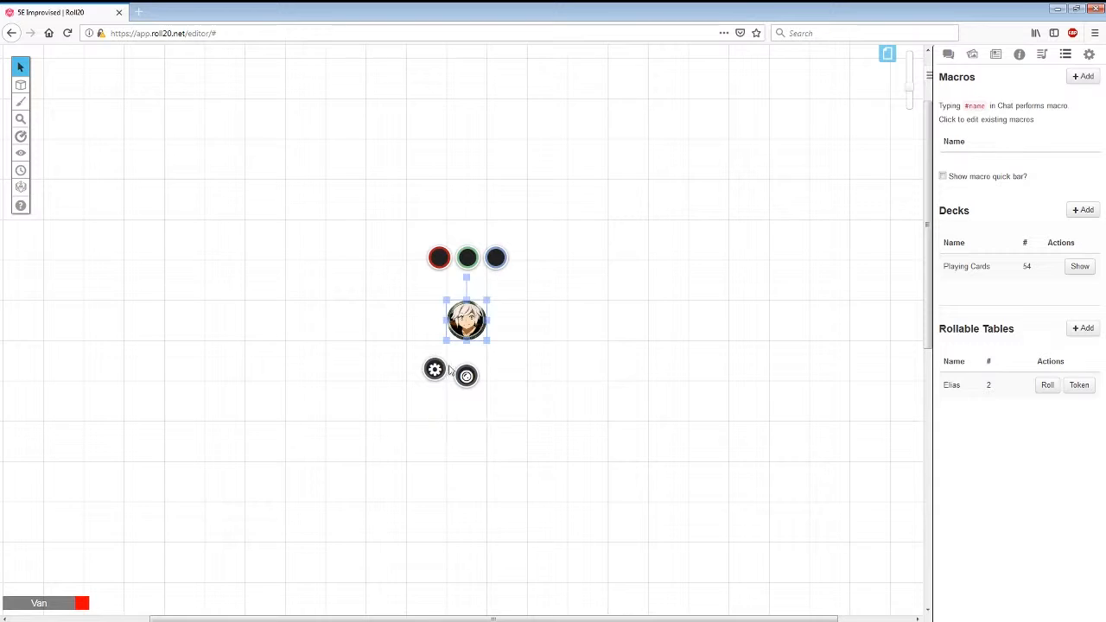
pyautogui.click(461, 327)
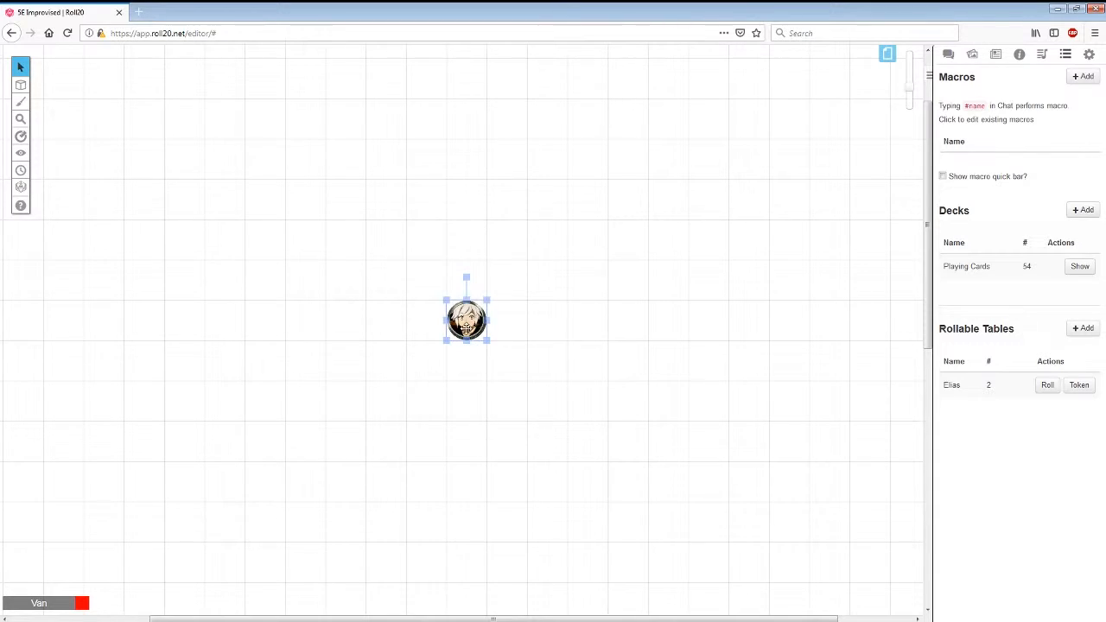
pyautogui.click(505, 365)
# - Make the token represent the Elias character and show its nameplate
pyautogui.doubleClick(471, 327)
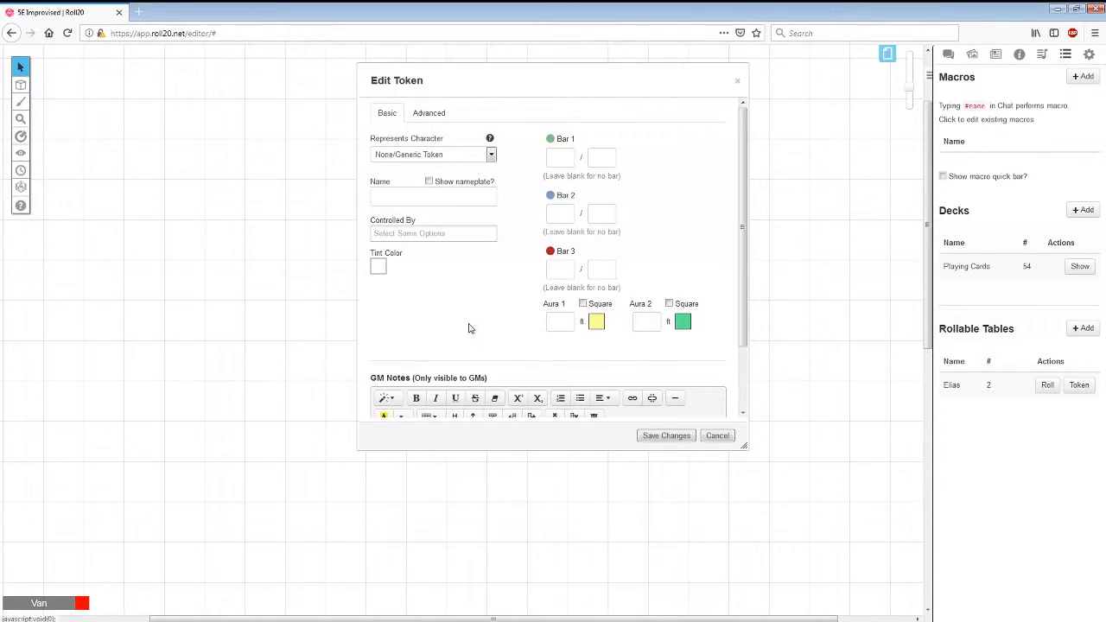
pyautogui.click(431, 156)
pyautogui.click(409, 181)
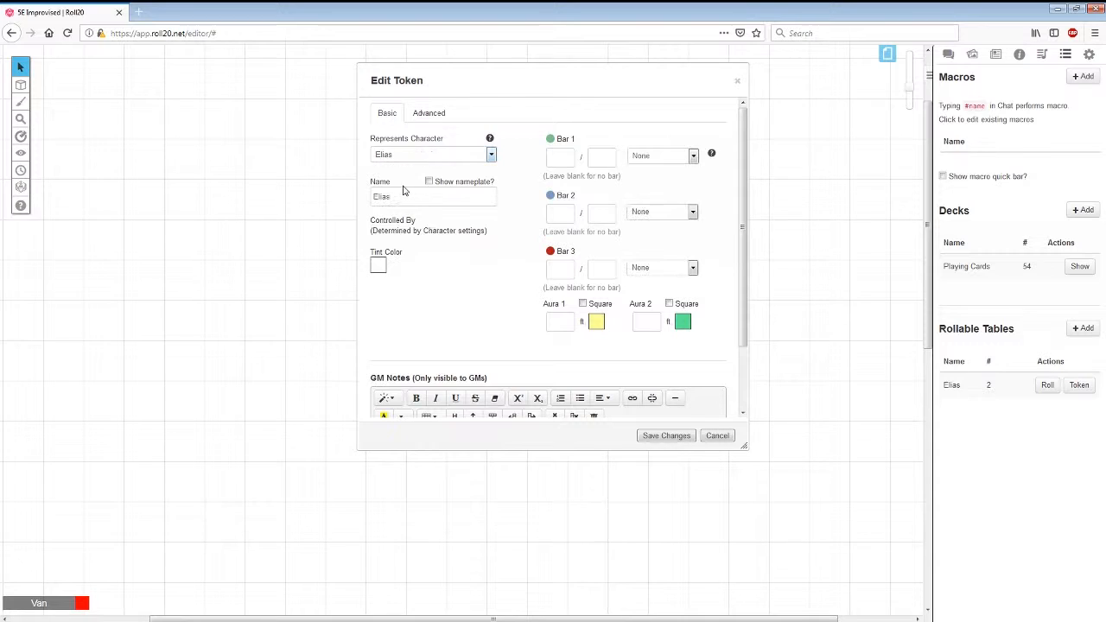
pyautogui.click(429, 181)
# - Link the token's Bar 1 to the hp attribute
pyautogui.click(692, 153)
pyautogui.scroll(-10, 680, 267)
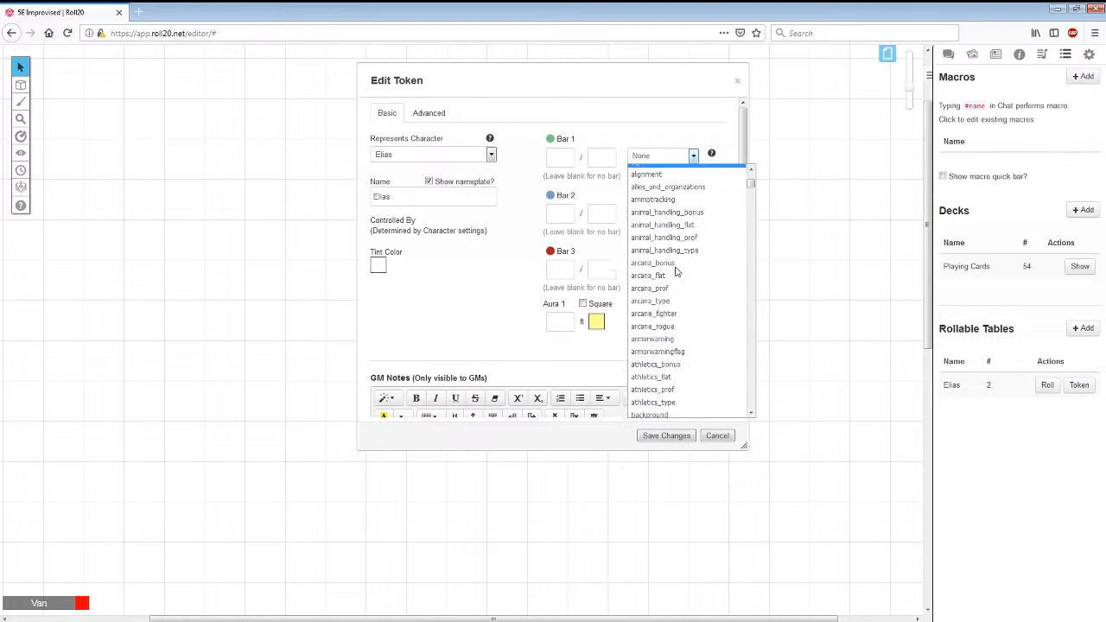
pyautogui.scroll(-3, 659, 413)
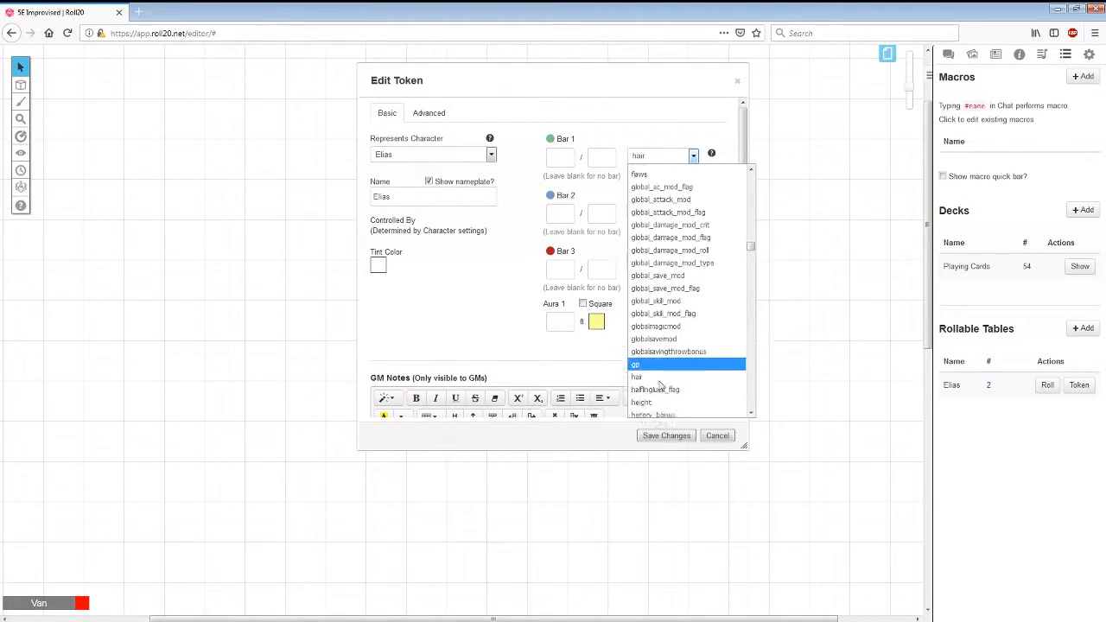
pyautogui.click(655, 414)
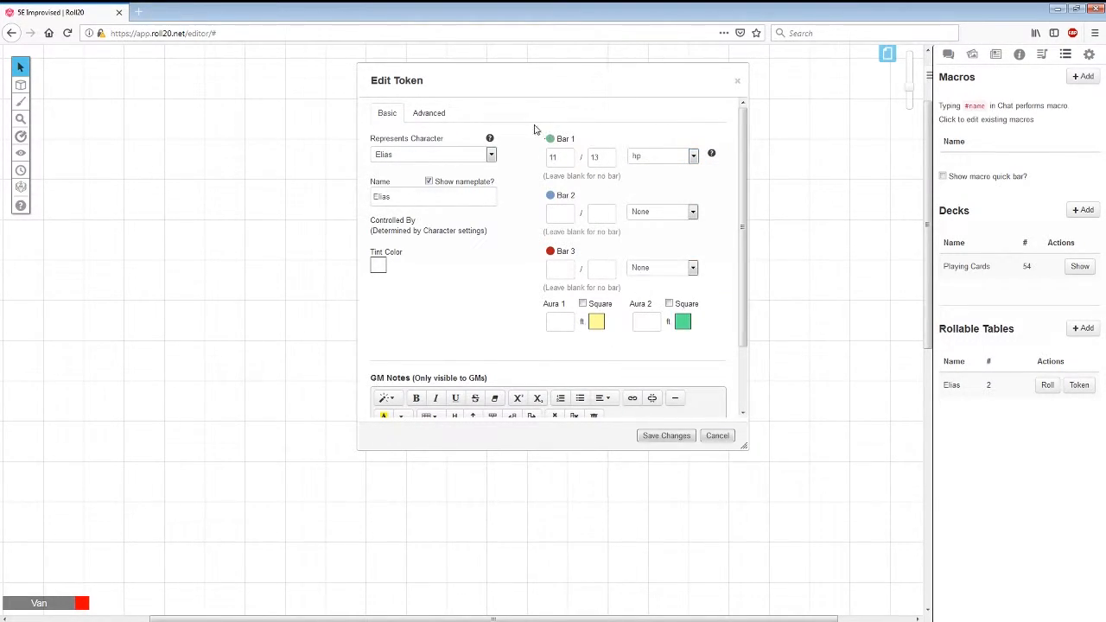
# - Let all players see the token's name, all three bars and both auras, and save the token settings
pyautogui.click(428, 113)
pyautogui.click(408, 151)
pyautogui.click(408, 165)
pyautogui.click(408, 178)
pyautogui.click(409, 192)
pyautogui.click(408, 206)
pyautogui.click(408, 220)
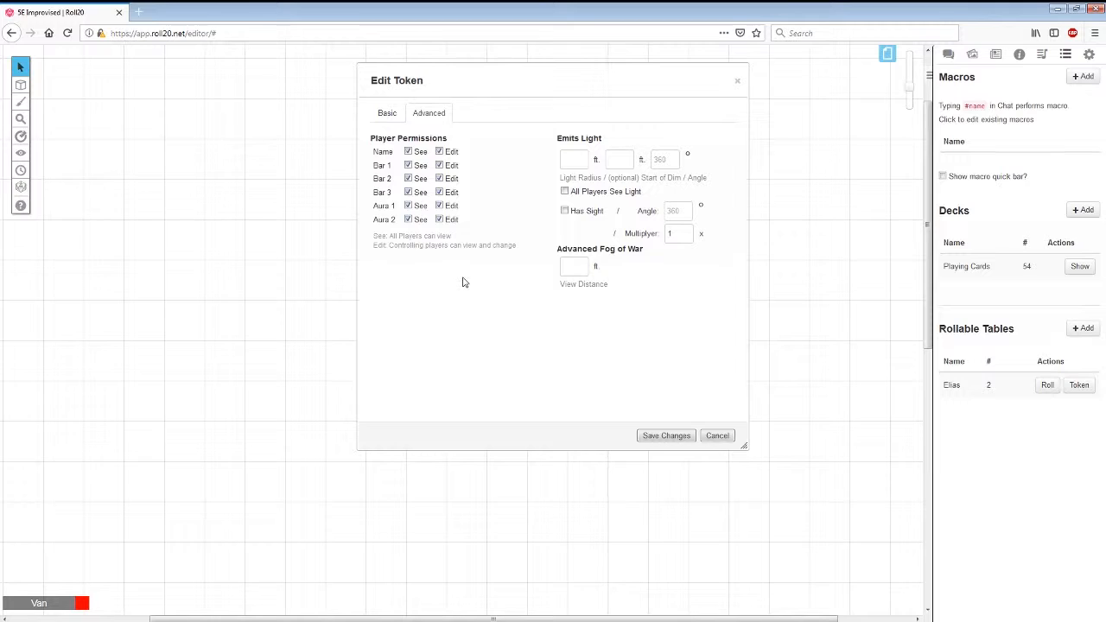
pyautogui.click(387, 114)
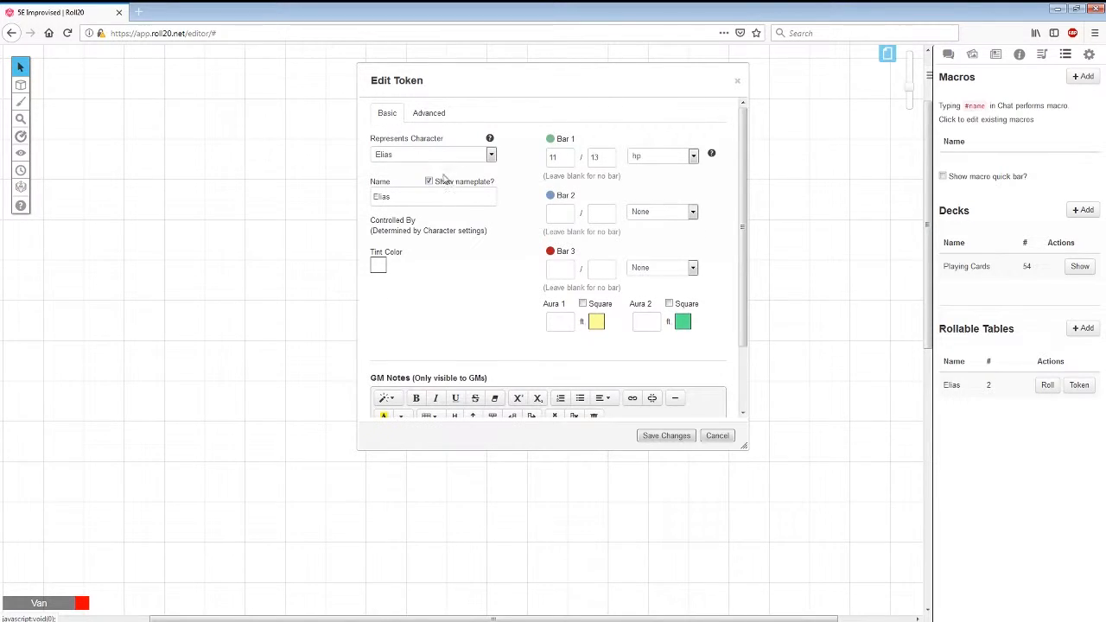
pyautogui.click(668, 436)
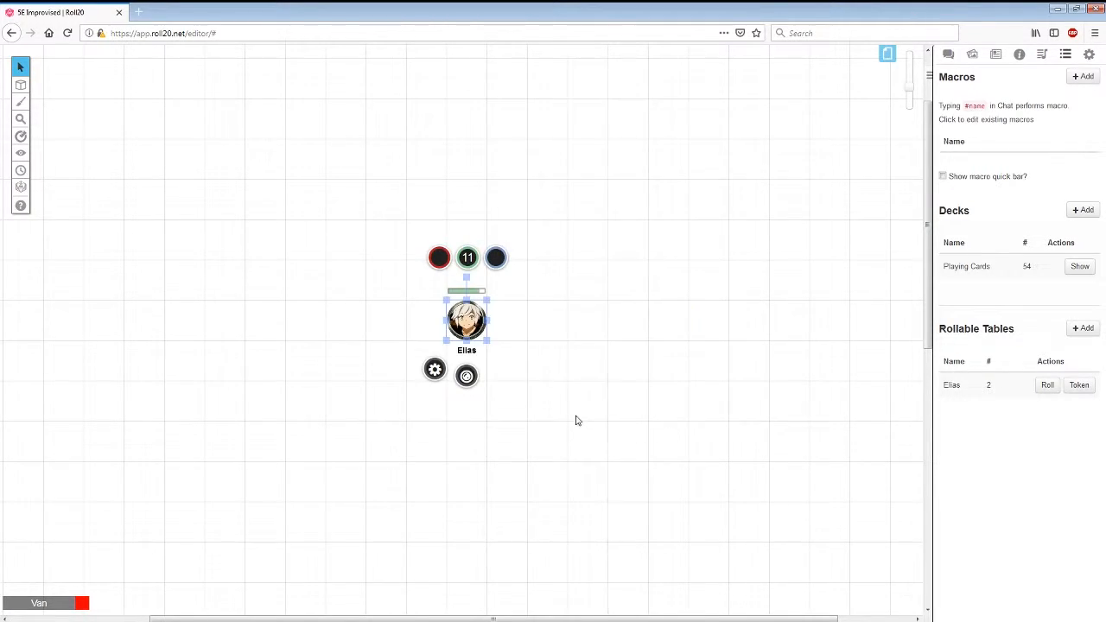
# - Set the table token as the Elias character's default token, save the changes and close the character window
pyautogui.click(996, 54)
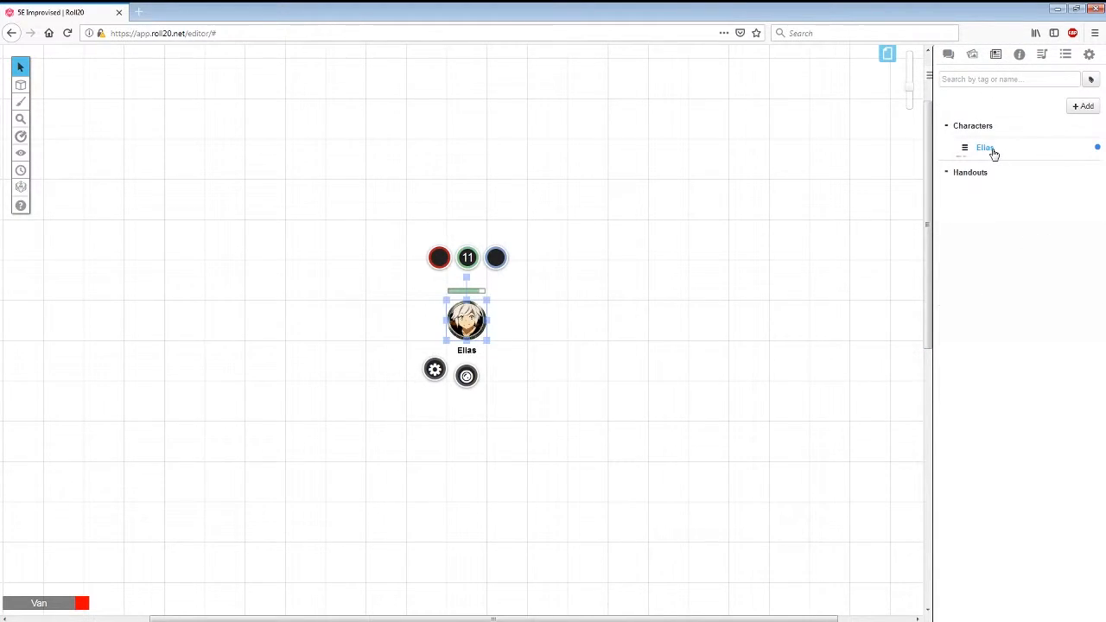
pyautogui.click(994, 153)
pyautogui.moveTo(576, 117); pyautogui.dragTo(909, 123)
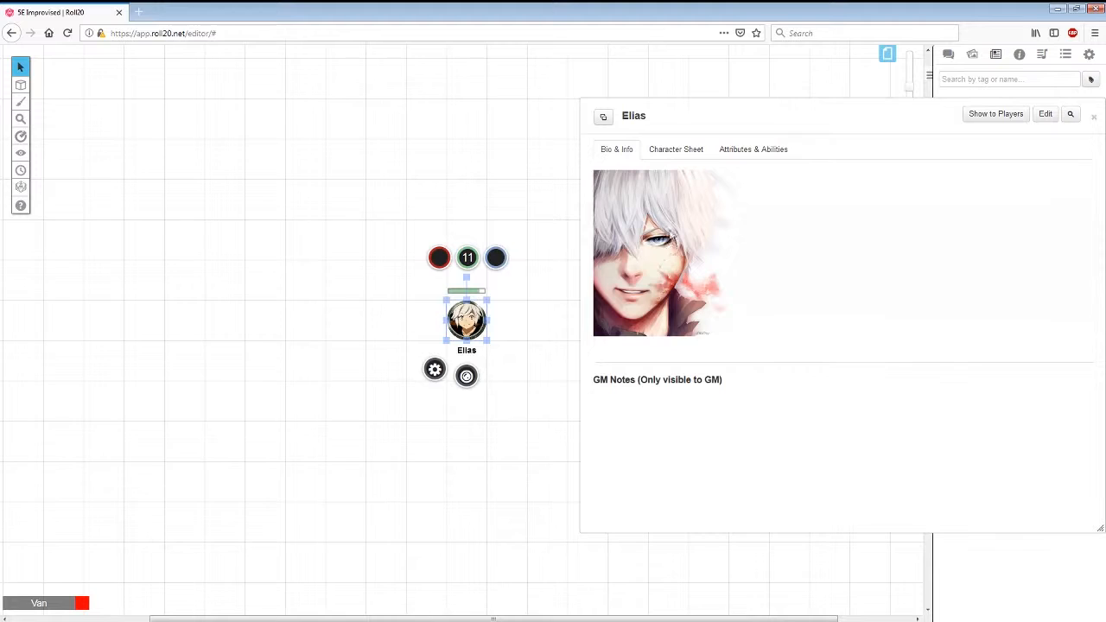
pyautogui.moveTo(464, 327); pyautogui.dragTo(63, 321)
pyautogui.moveTo(804, 122); pyautogui.dragTo(430, 136)
pyautogui.click(671, 130)
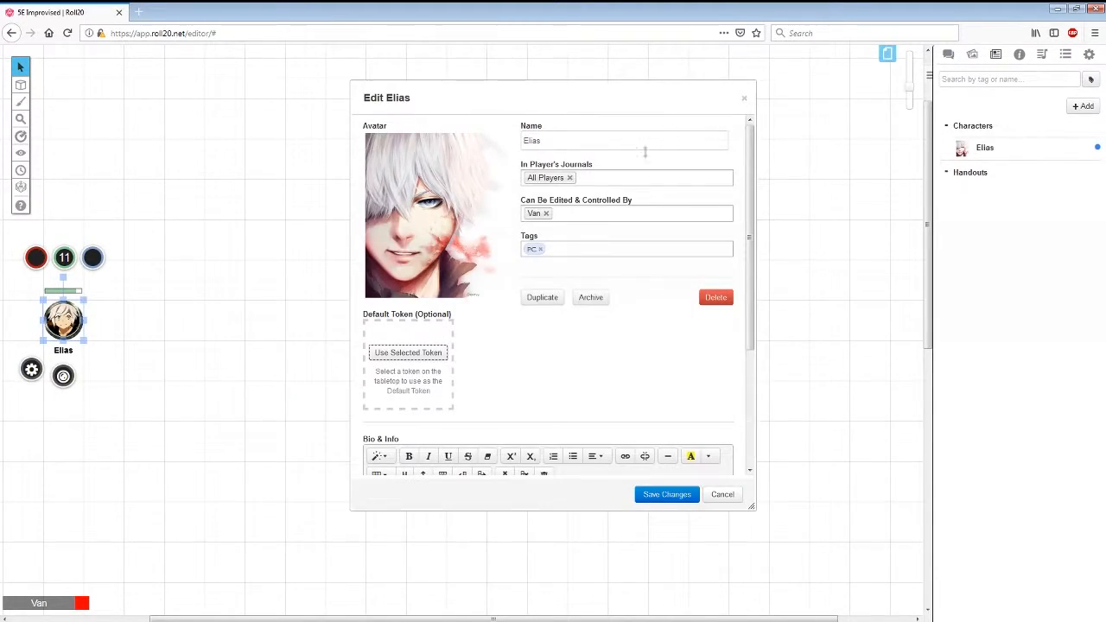
pyautogui.click(382, 355)
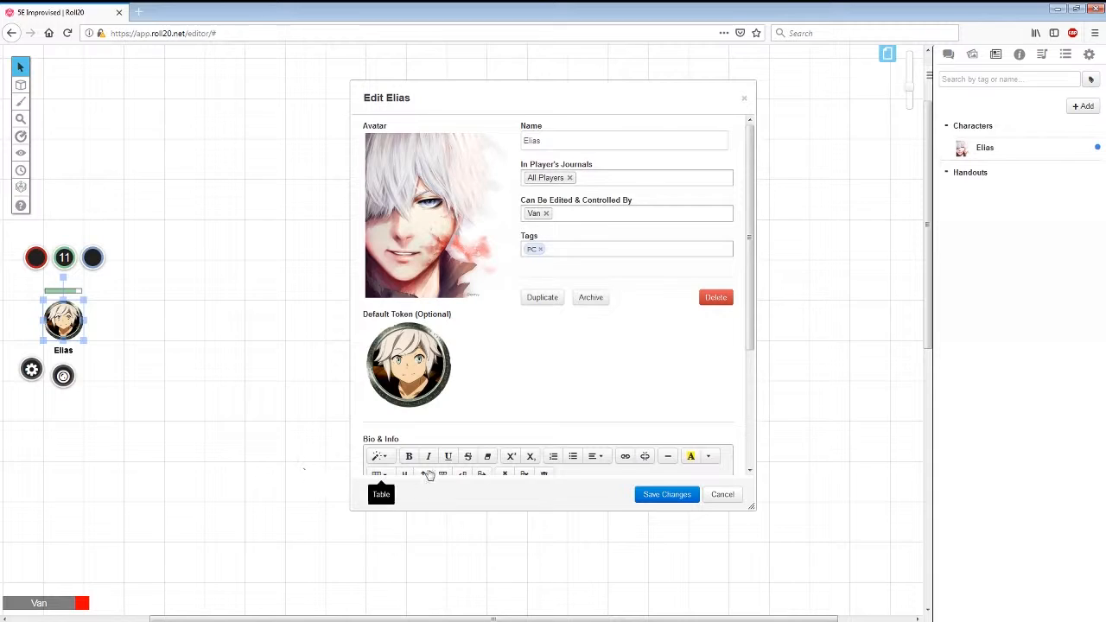
pyautogui.click(656, 495)
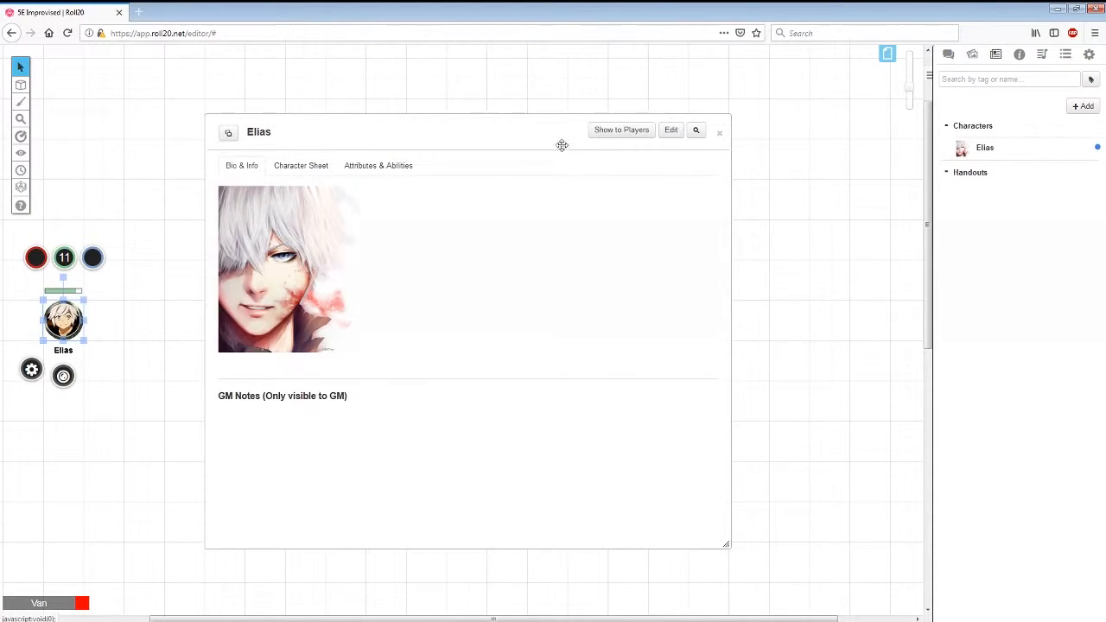
pyautogui.click(721, 135)
# - Move the Elias token aside and place another Elias token from the character journal on the grid
pyautogui.moveTo(69, 320); pyautogui.dragTo(273, 318)
pyautogui.moveTo(1008, 150); pyautogui.dragTo(490, 313)
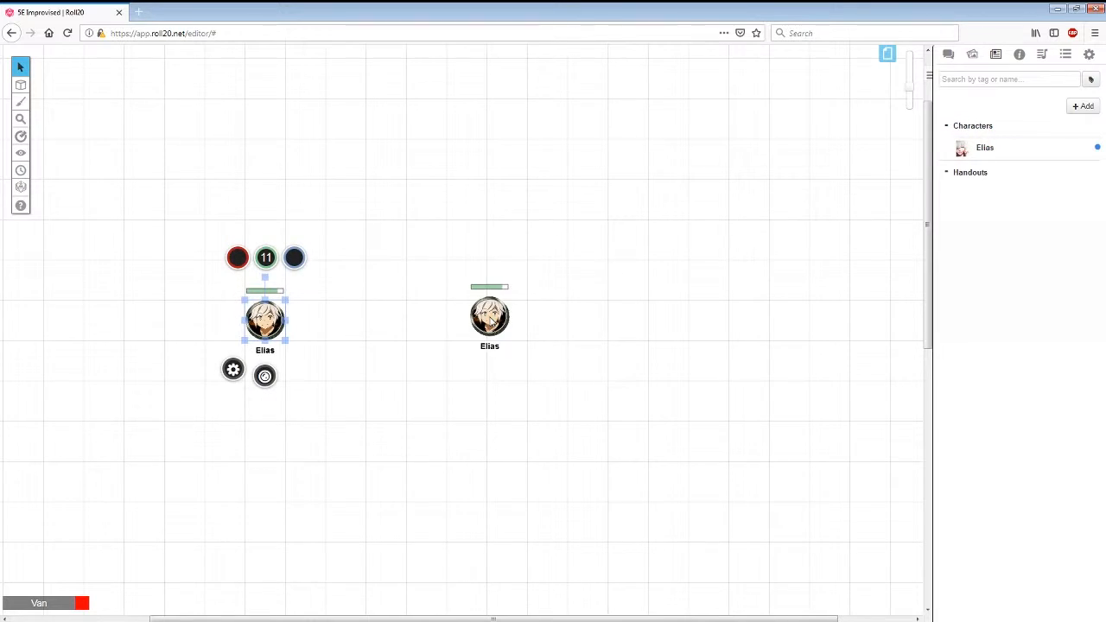
# - Switch the newly placed Elias token to its Dragon side and move it closer to the other Elias token
pyautogui.click(490, 313)
pyautogui.rightClick(491, 311)
pyautogui.moveTo(519, 305)
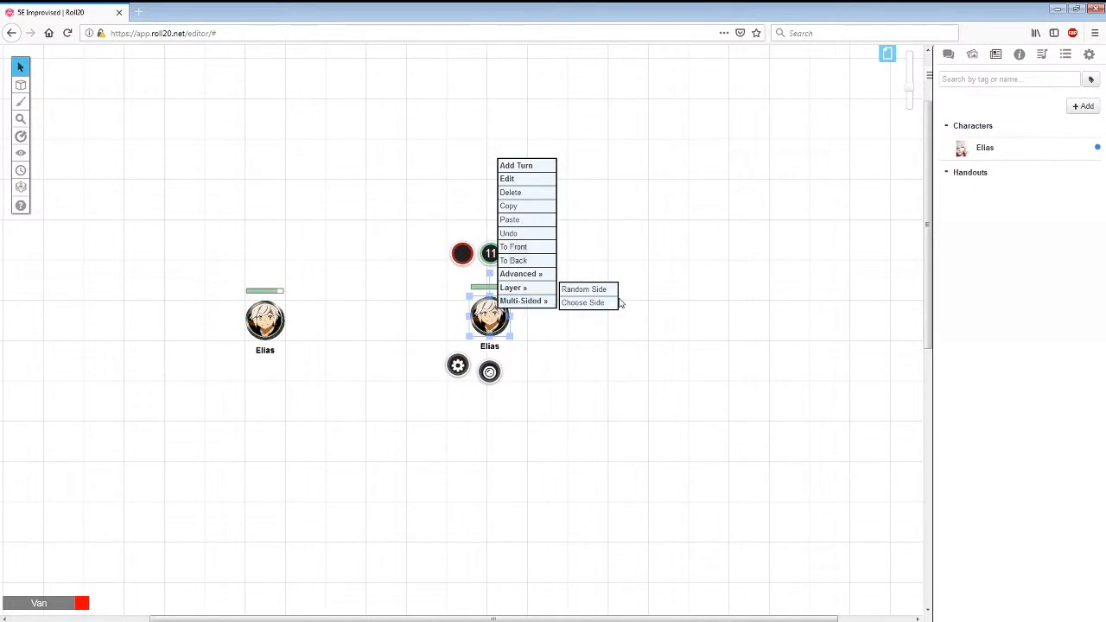
pyautogui.click(609, 302)
pyautogui.click(635, 347)
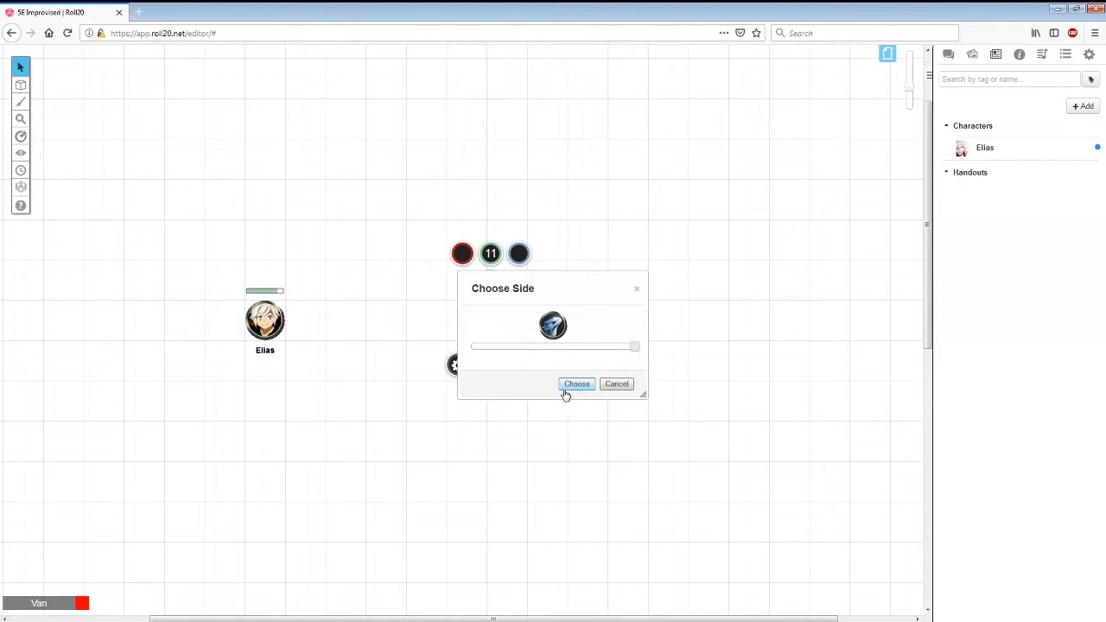
pyautogui.click(576, 384)
pyautogui.moveTo(497, 324); pyautogui.dragTo(393, 328)
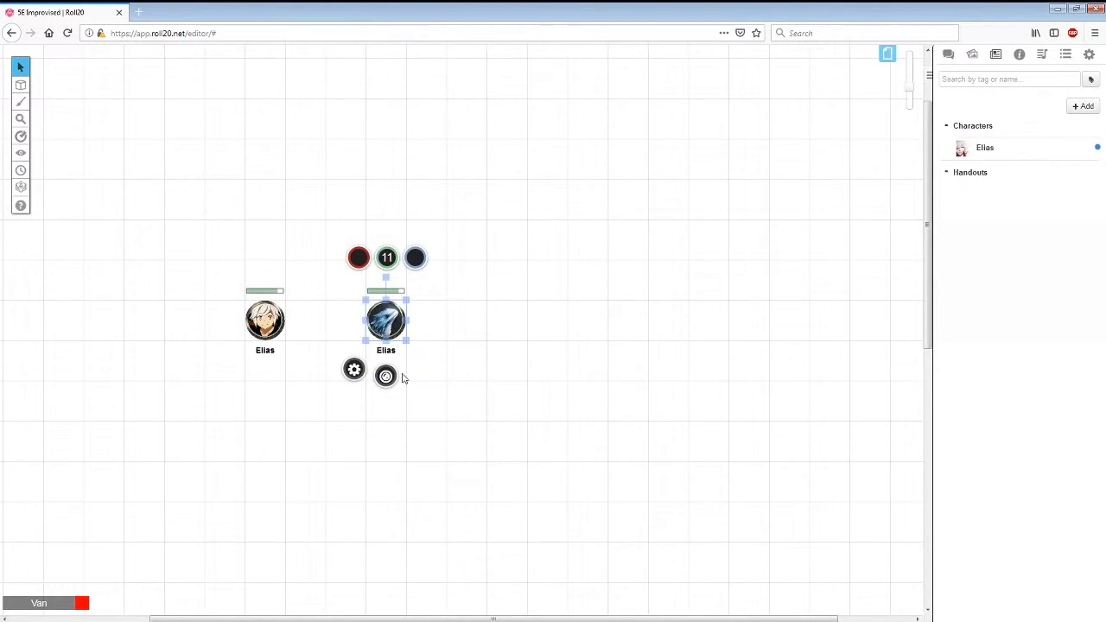
# - Switch the Dragon token back to its Human side and enlarge it to two by two grid squares
pyautogui.rightClick(384, 327)
pyautogui.moveTo(414, 320)
pyautogui.click(480, 319)
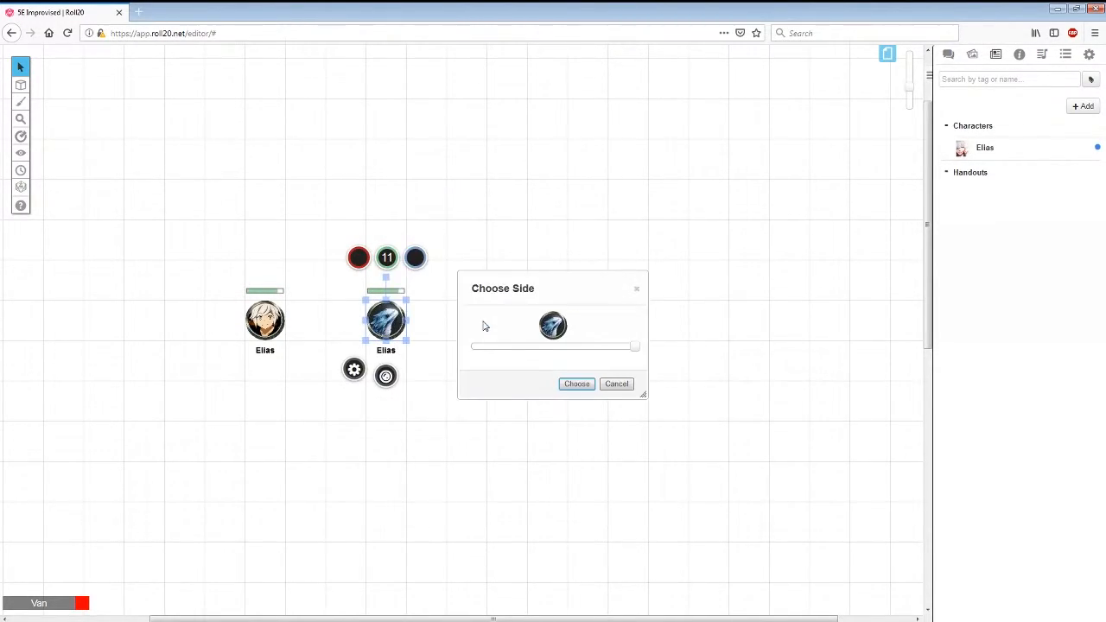
pyautogui.click(522, 346)
pyautogui.click(577, 383)
pyautogui.moveTo(384, 322); pyautogui.dragTo(406, 380)
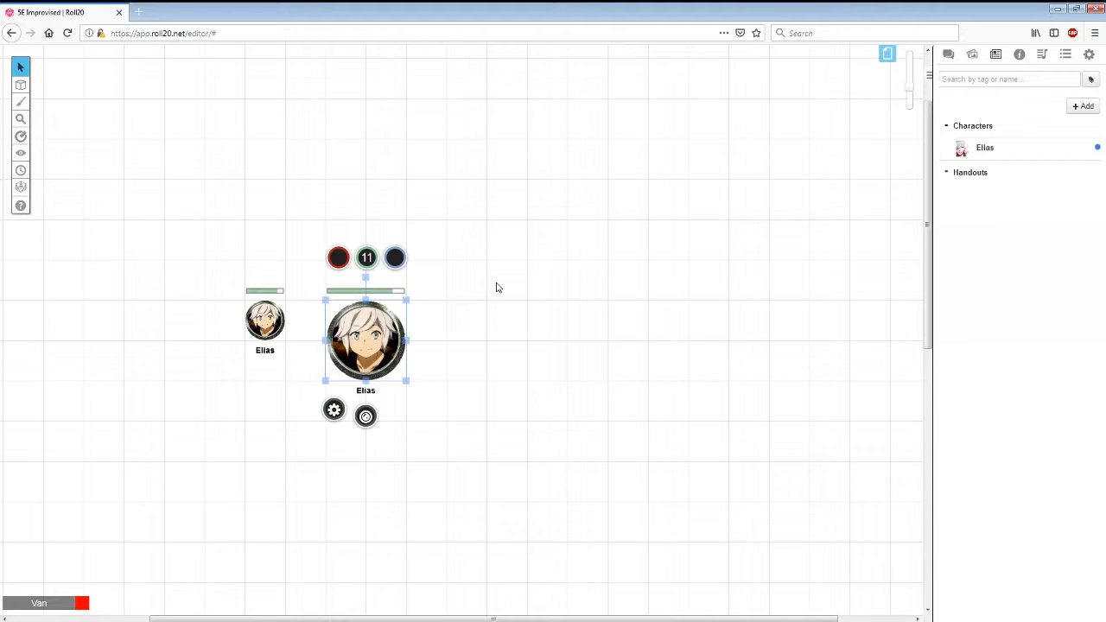
# - Switch the enlarged Elias token to its Dragon side and return to the journal
pyautogui.rightClick(364, 345)
pyautogui.moveTo(391, 329)
pyautogui.click(456, 334)
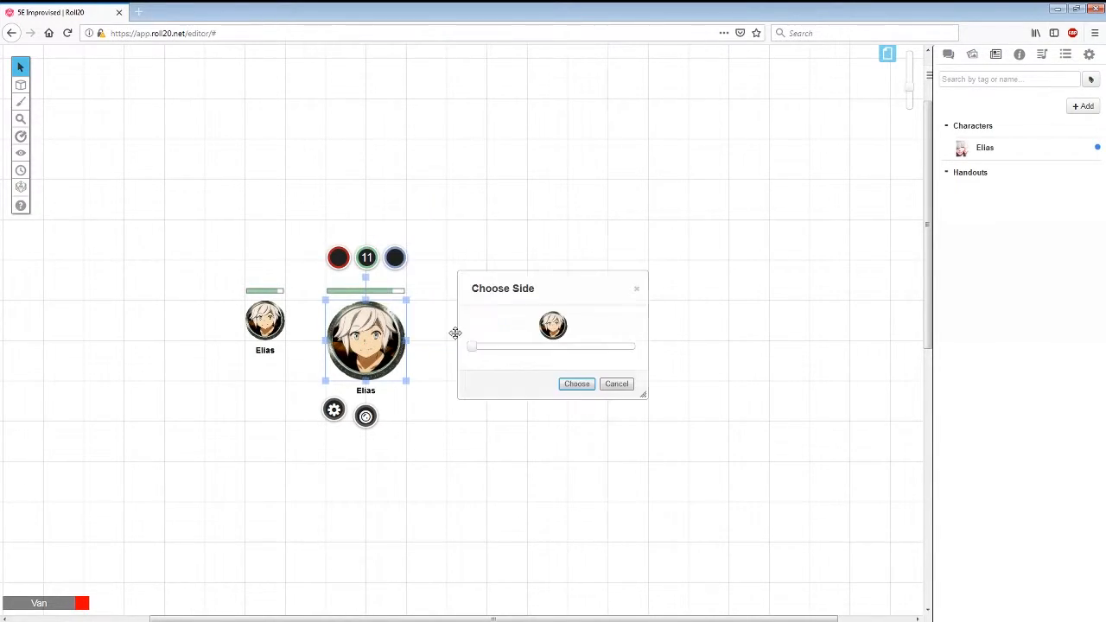
pyautogui.moveTo(474, 347); pyautogui.dragTo(680, 353)
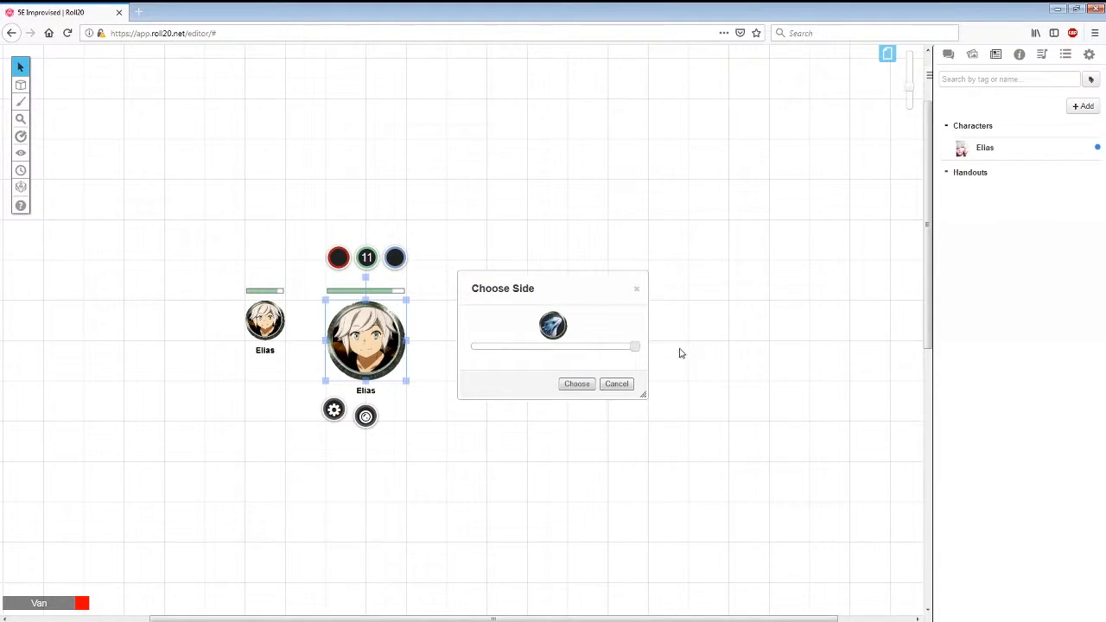
pyautogui.click(561, 386)
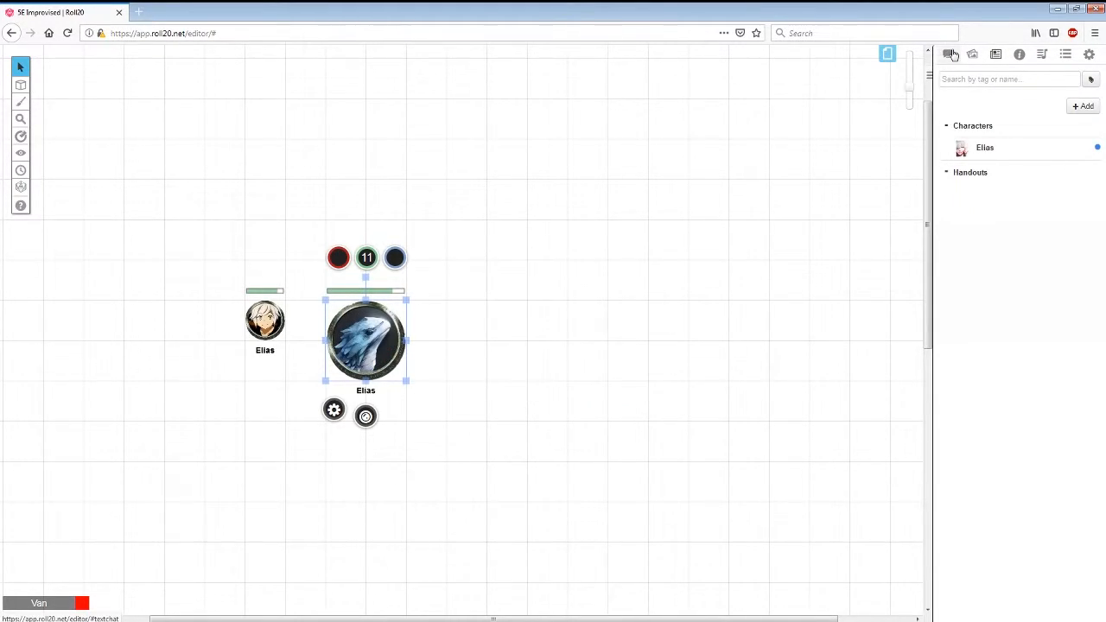
pyautogui.click(996, 54)
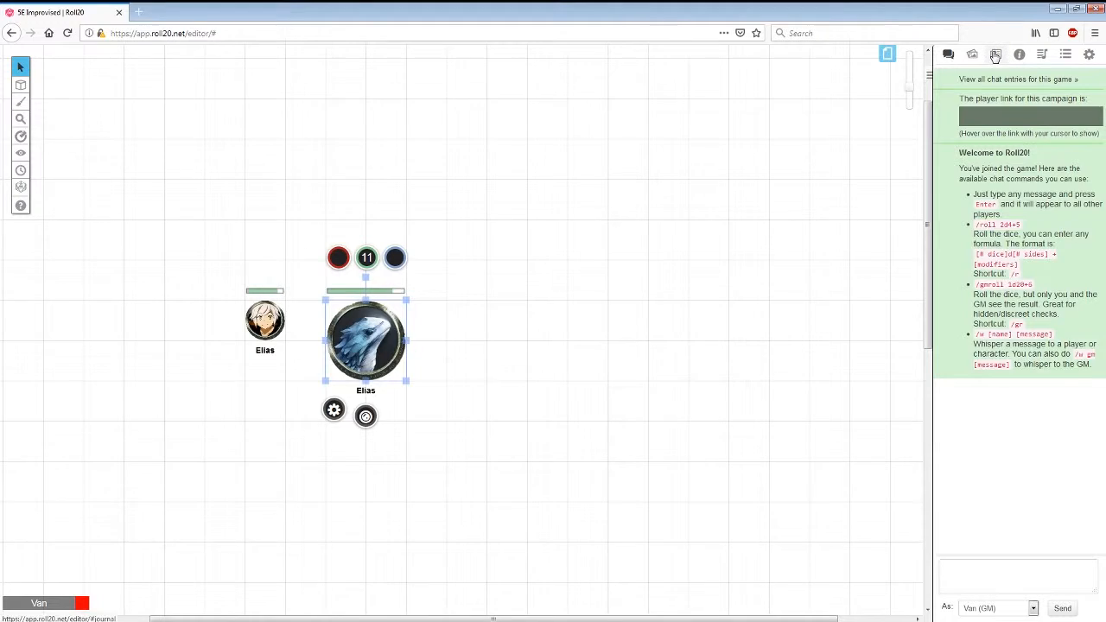